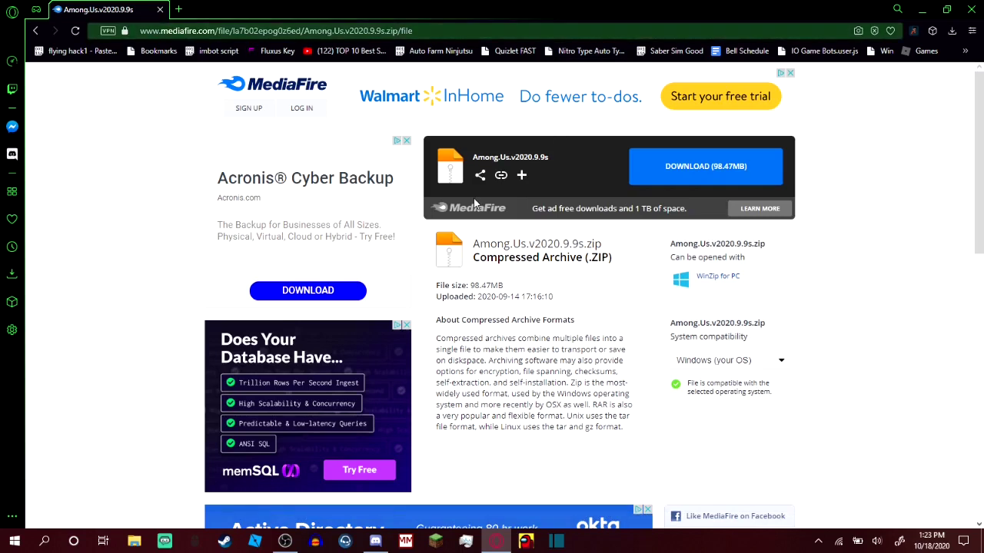
Start downloading Among.Us.v2020.9.9s.zip (98.47 MB) from the MediaFire page.
{"action": "left_click", "coordinate": [702, 176]}
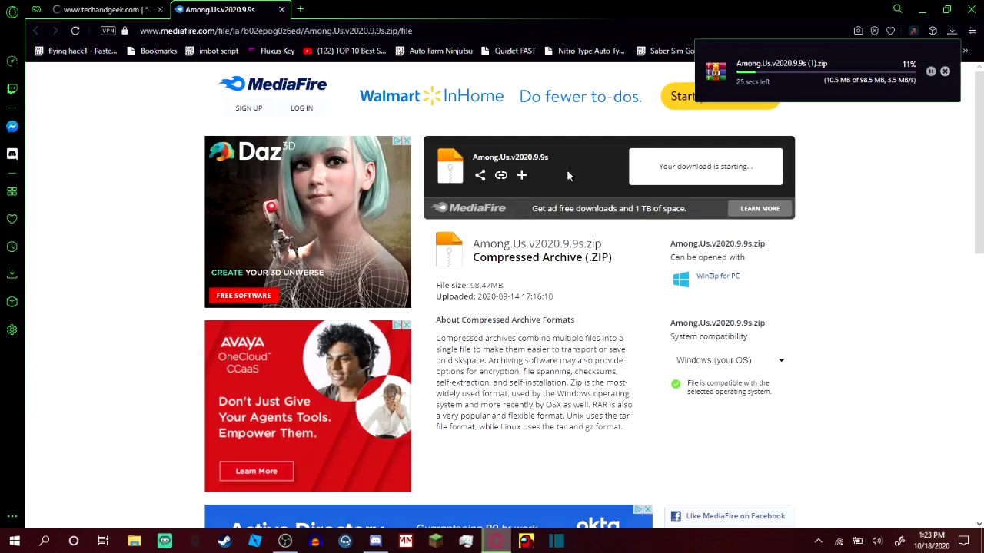
Search Google for 'seven zip' in a new tab and visit the official 7-zip.org site.
{"action": "key", "text": "ctrl+t"}
{"action": "type", "text": "seve"}
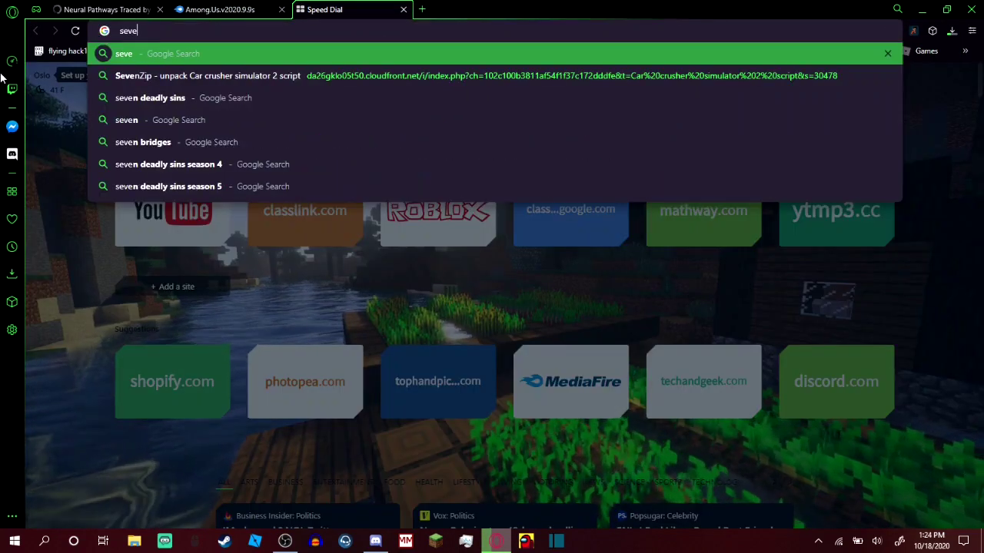
{"action": "type", "text": "n zip"}
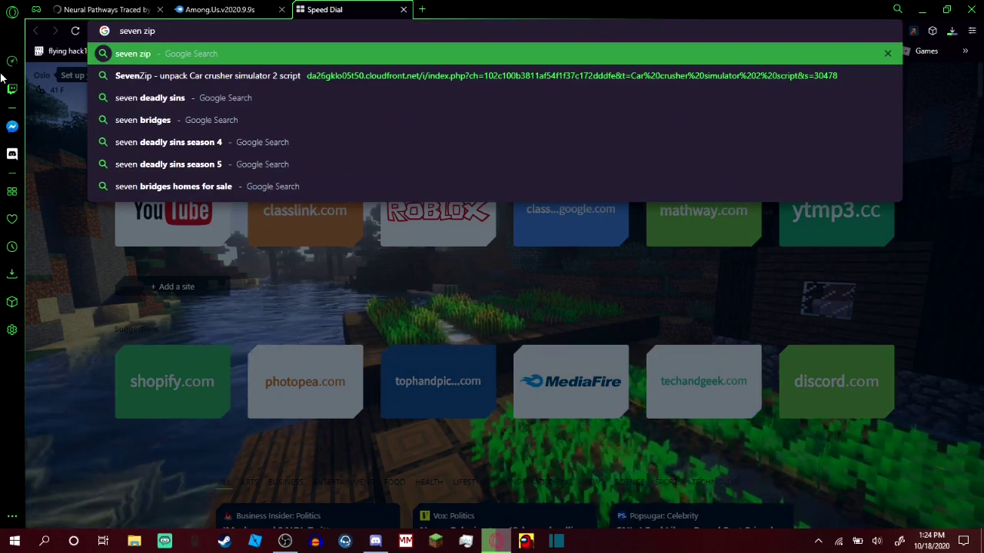
{"action": "key", "text": "Return"}
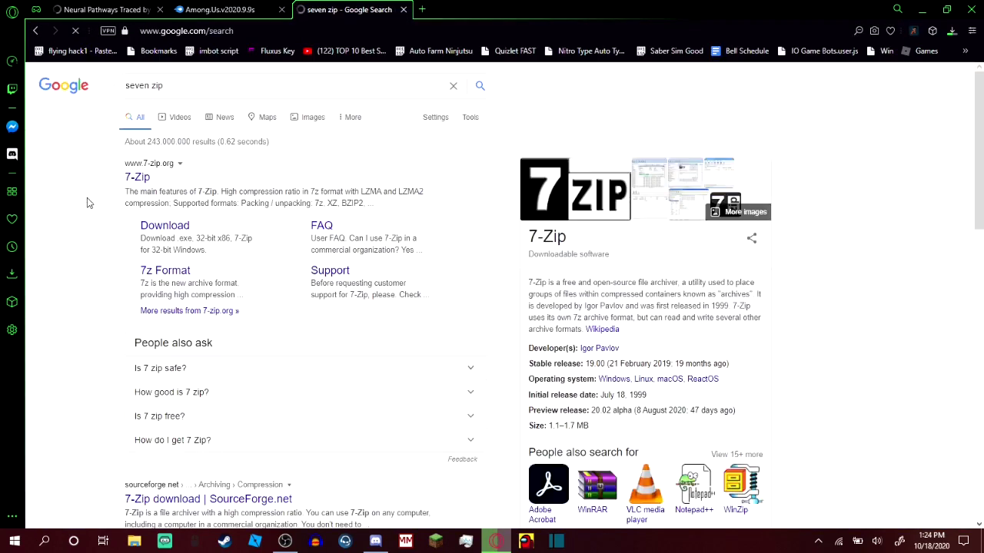
{"action": "left_click", "coordinate": [135, 177]}
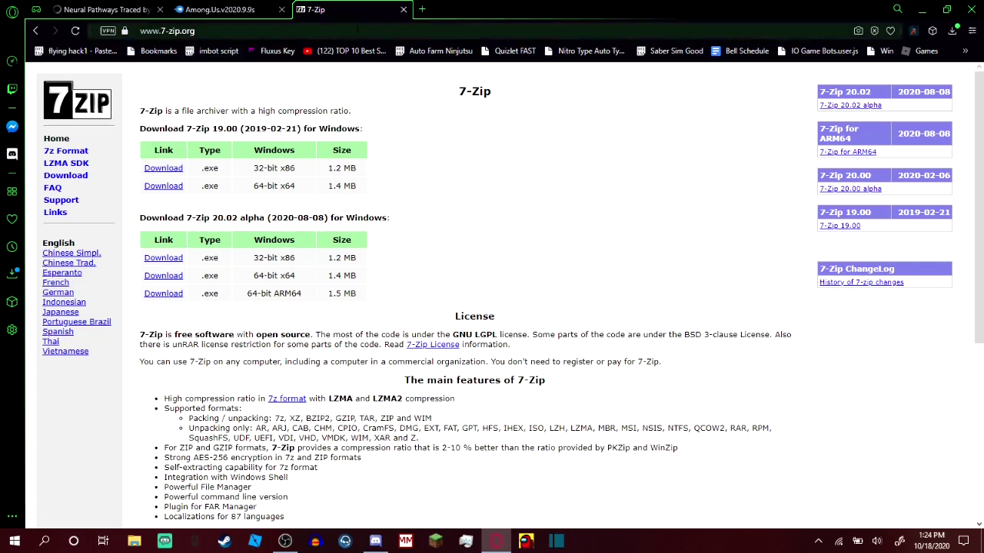
Close the 7-Zip tab and reveal the downloaded zip in its Downloads folder.
{"action": "left_click", "coordinate": [403, 11]}
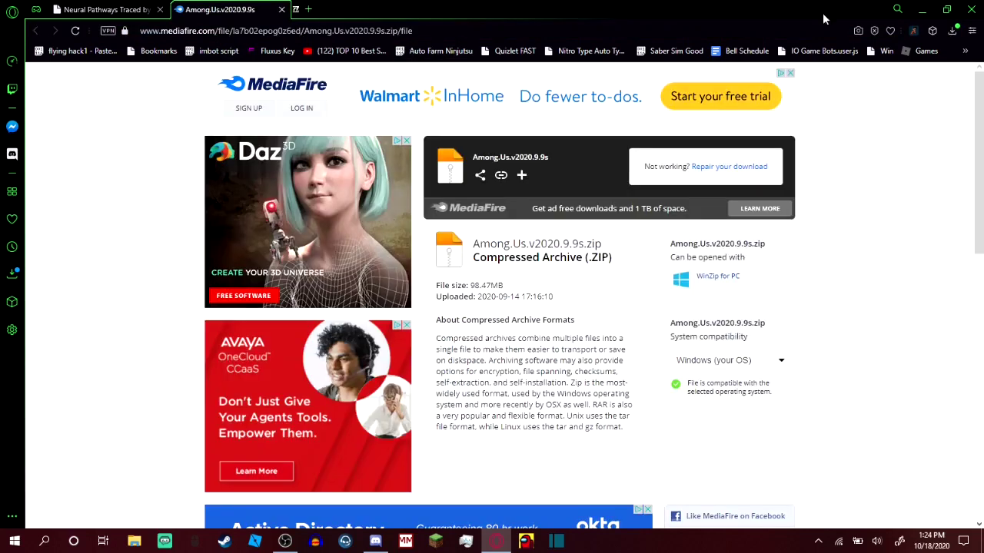
{"action": "left_click", "coordinate": [951, 31]}
{"action": "left_click", "coordinate": [945, 105]}
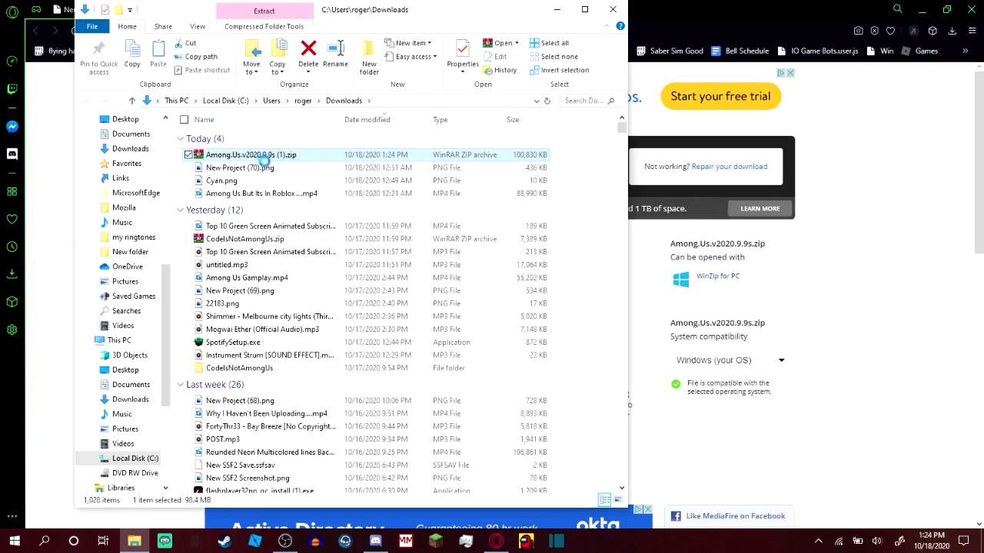
Extract Among.Us.v2020.9.9s (1).zip with 7-Zip into Downloads, replacing existing files.
{"action": "right_click", "coordinate": [201, 153]}
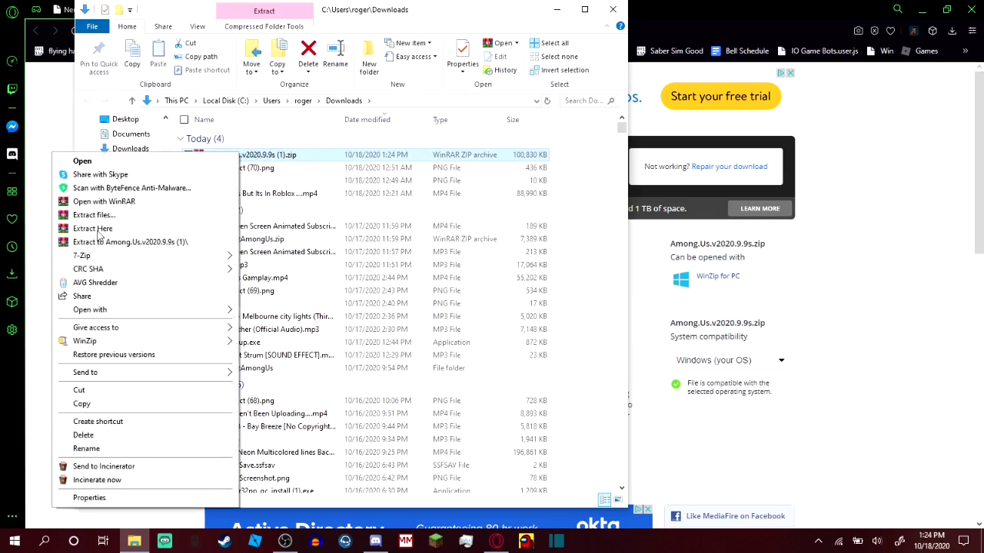
{"action": "mouse_move", "coordinate": [163, 260]}
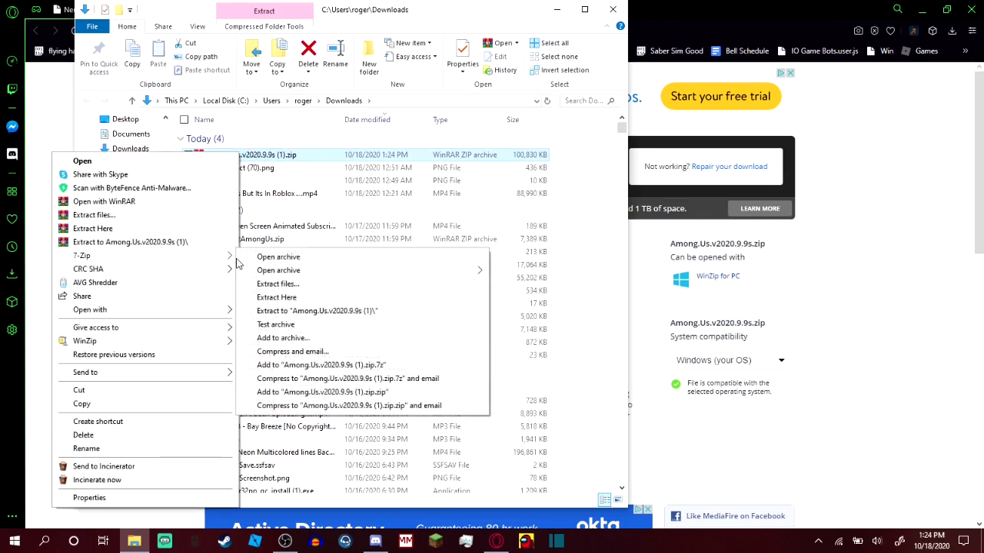
{"action": "left_click", "coordinate": [277, 284]}
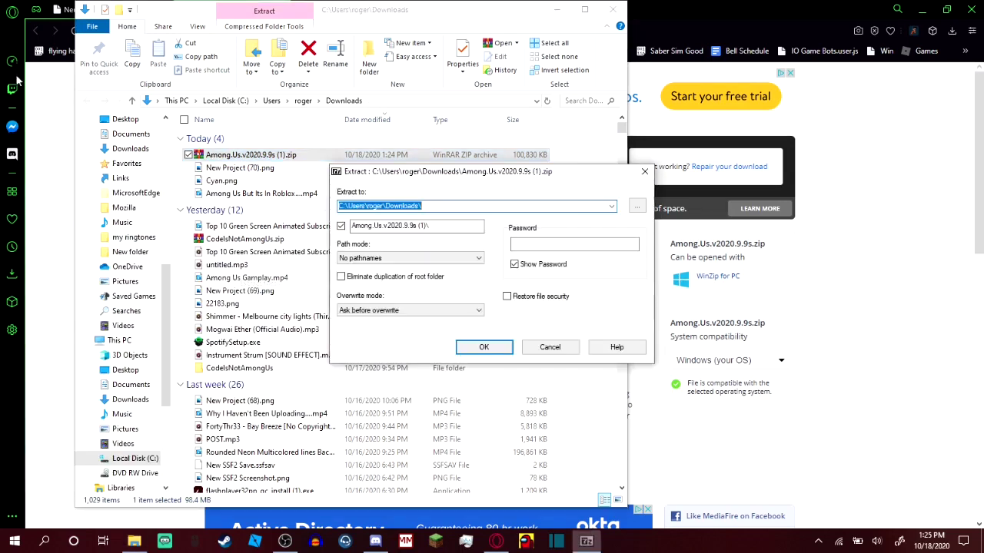
{"action": "left_click", "coordinate": [509, 348]}
{"action": "left_click", "coordinate": [506, 342]}
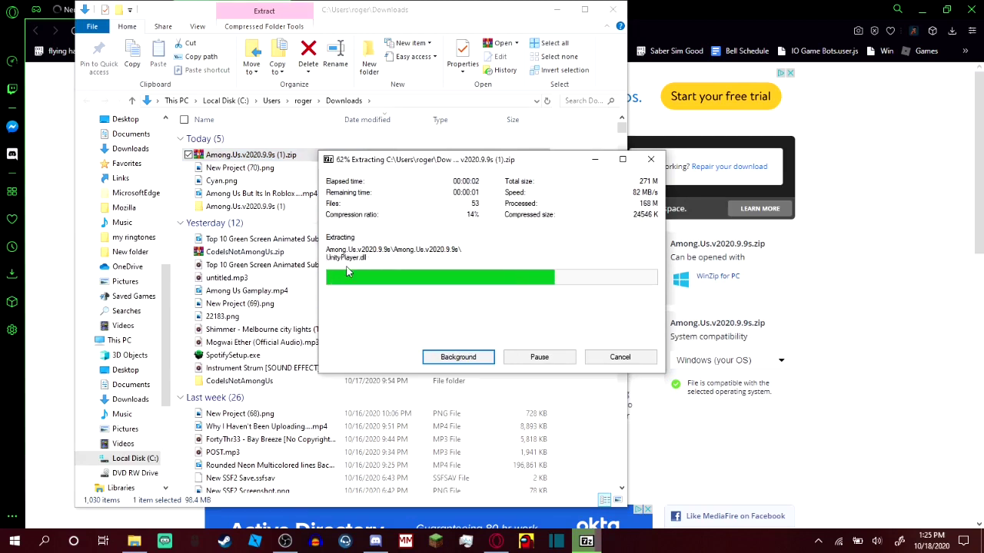
{"action": "left_click", "coordinate": [266, 212]}
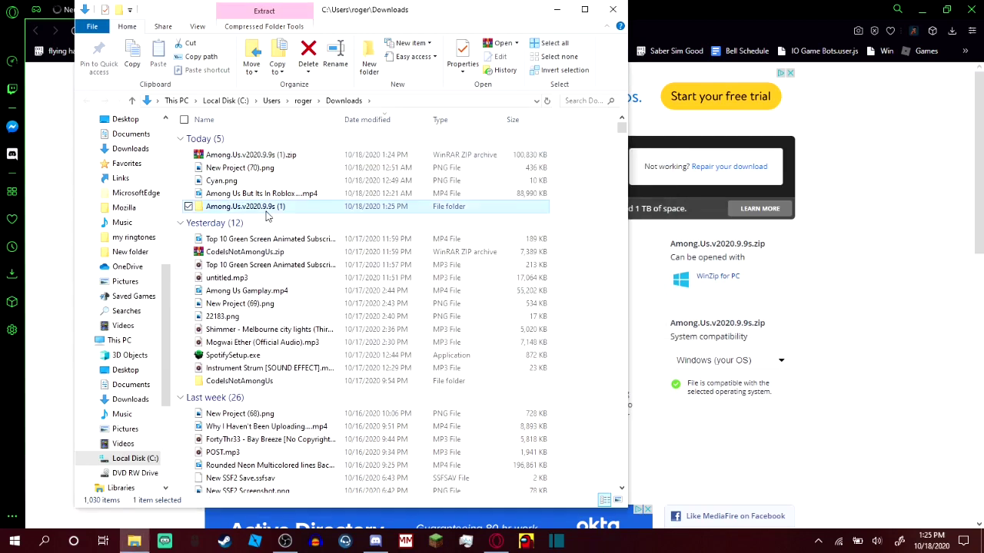
Open the extracted Among.Us.v2020.9.9s (1) folder, launch Among Us.exe, and close File Explorer.
{"action": "double_click", "coordinate": [265, 205]}
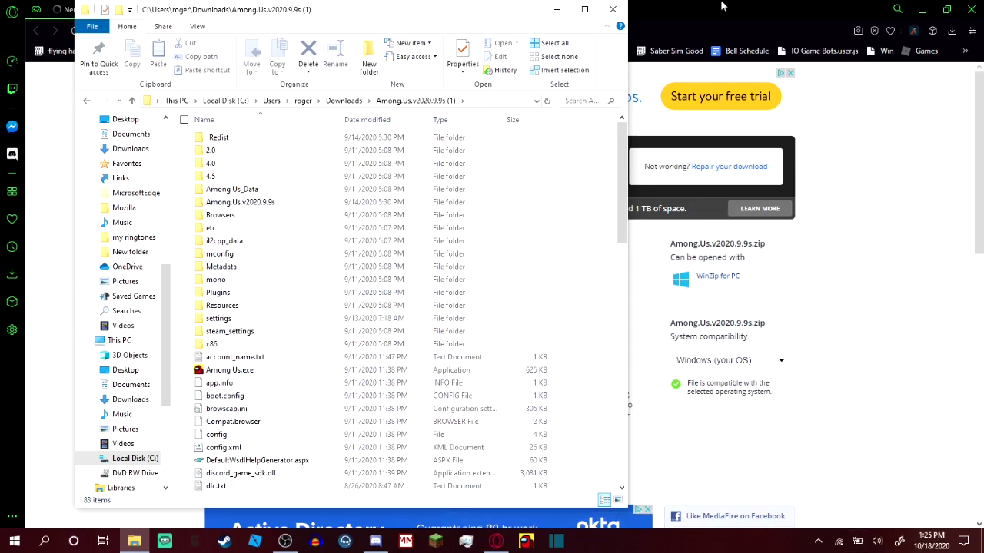
{"action": "right_click", "coordinate": [241, 375]}
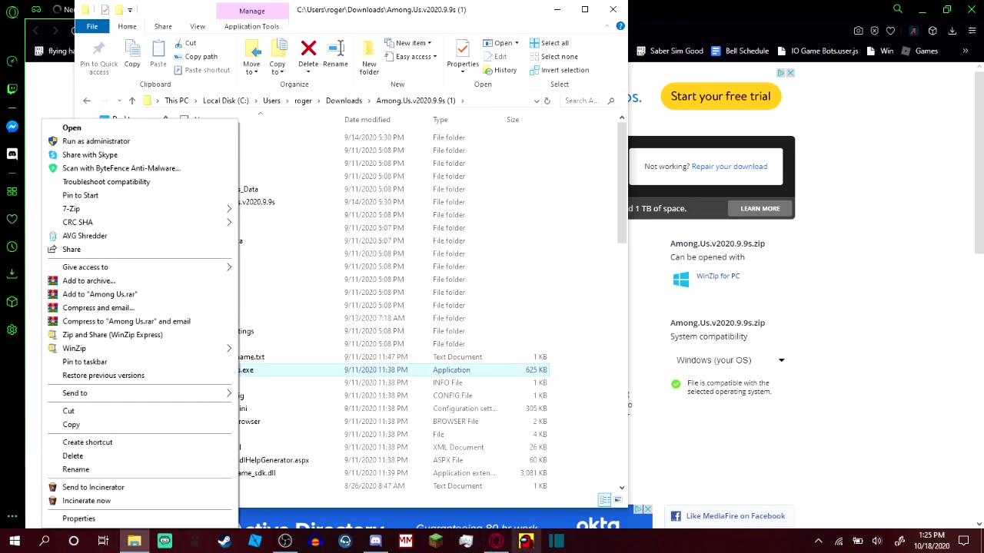
{"action": "left_click", "coordinate": [612, 9]}
{"action": "left_click", "coordinate": [613, 9]}
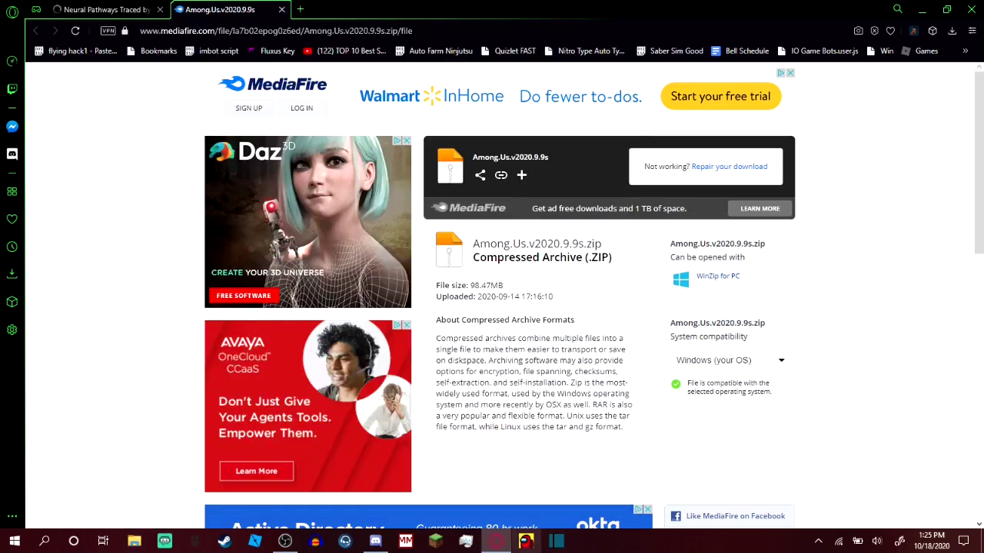
Switch to the running Among Us game and go to its Online menu.
{"action": "left_click", "coordinate": [525, 541]}
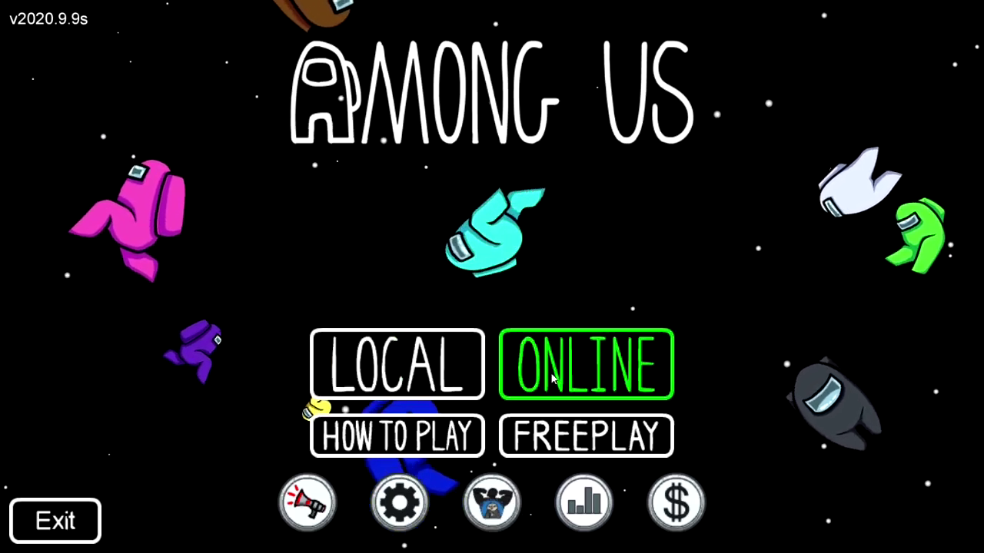
{"action": "left_click", "coordinate": [575, 366]}
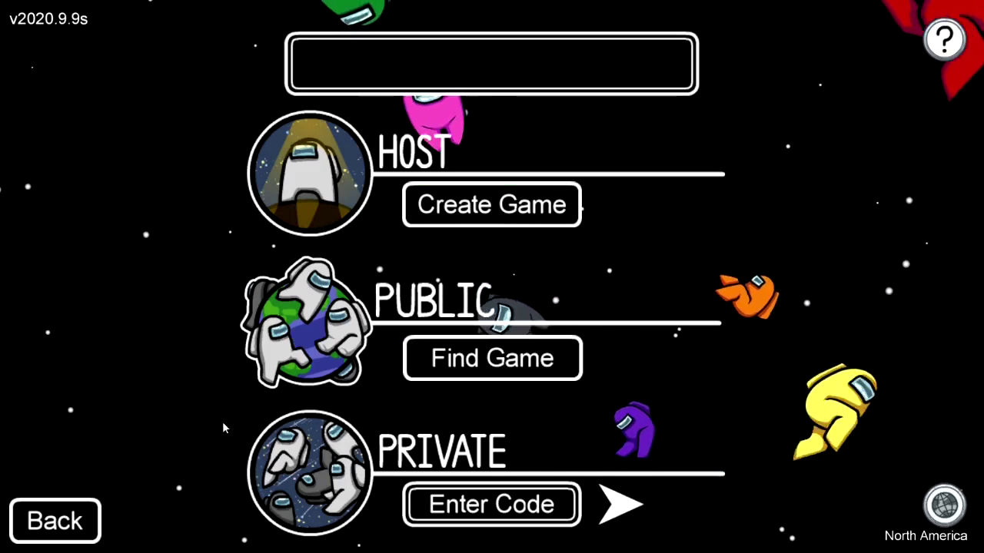
{"action": "key", "text": "super"}
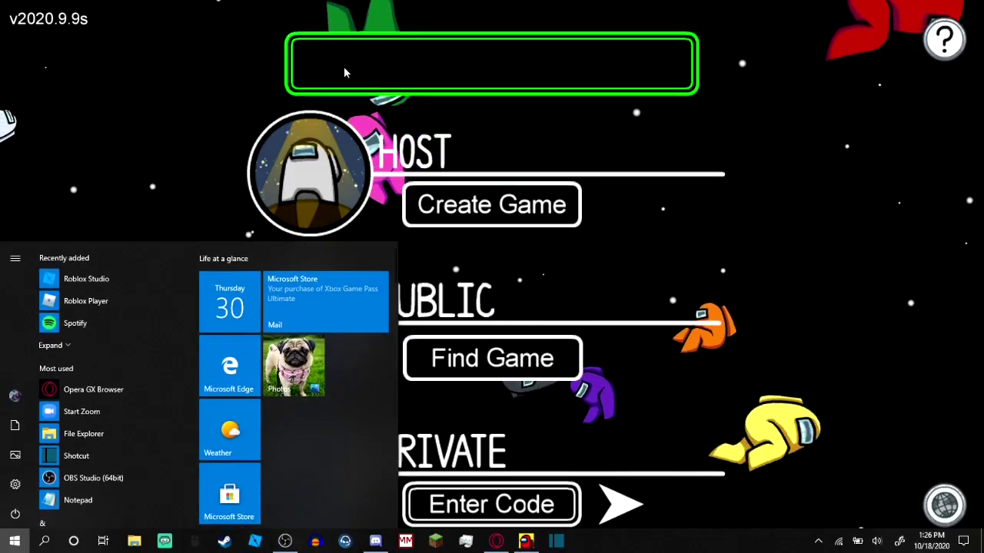
{"action": "left_click", "coordinate": [461, 62]}
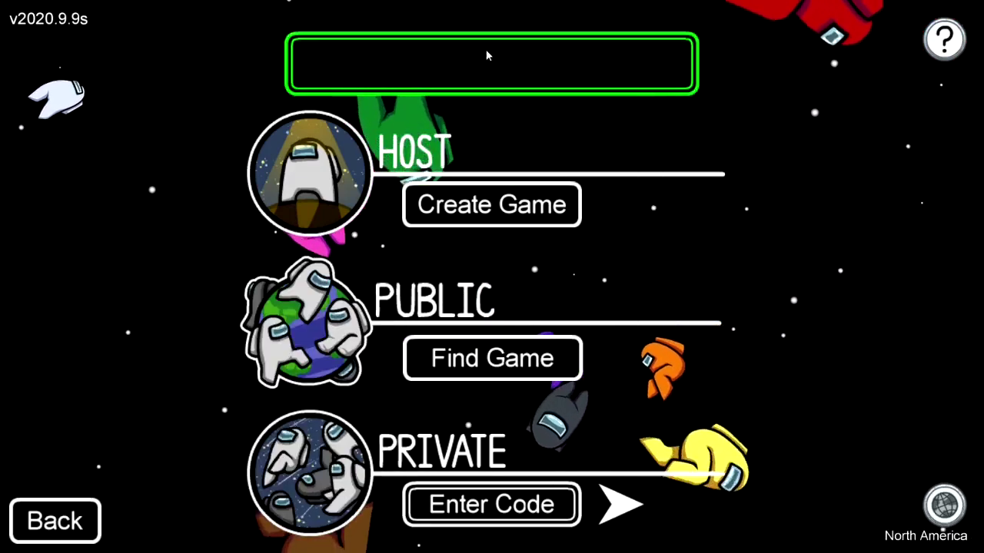
Try Create Game, cancel back to the online menu, and bring up the Windows Start menu.
{"action": "left_click", "coordinate": [453, 203]}
{"action": "left_click", "coordinate": [123, 514]}
{"action": "key", "text": "super"}
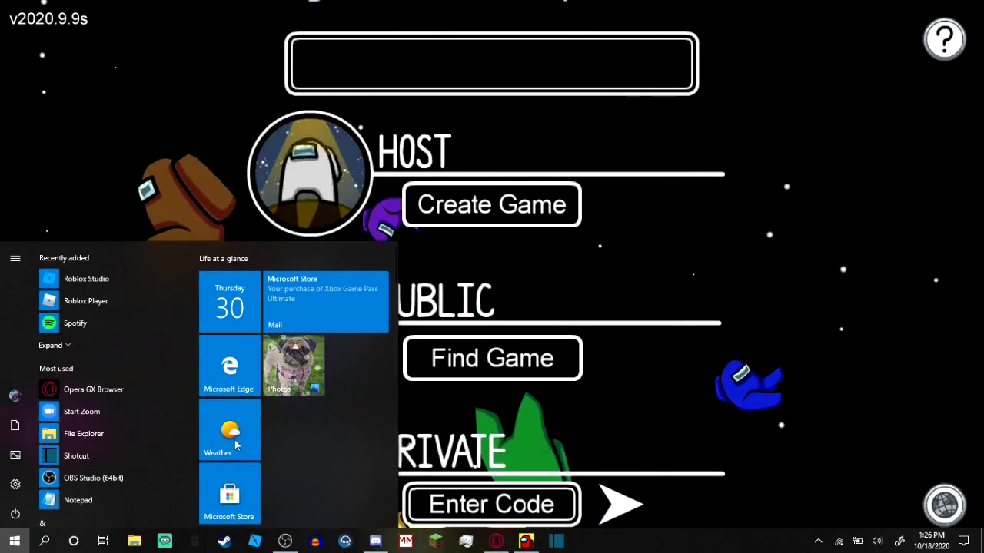
Search Windows for 'microsoft' and open Microsoft Store.
{"action": "left_click", "coordinate": [45, 541]}
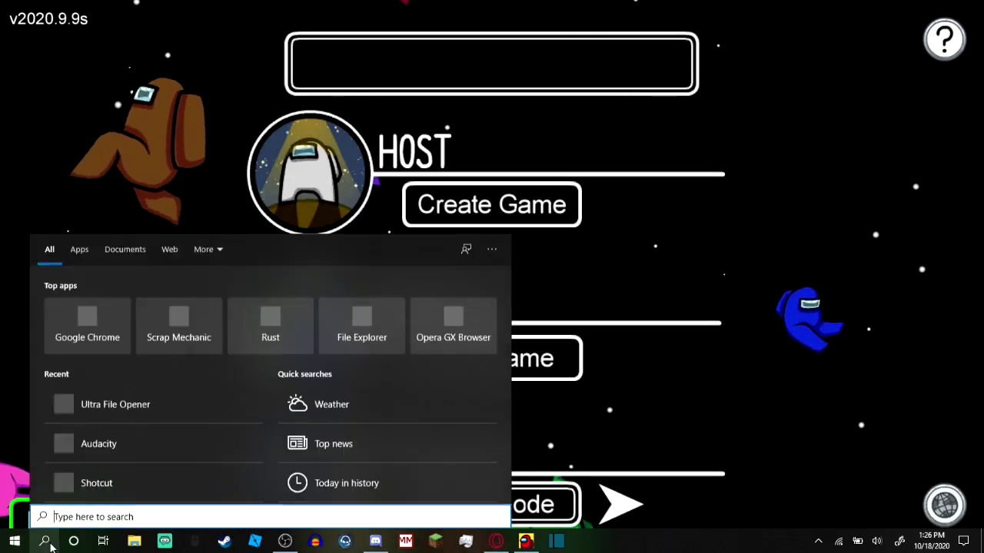
{"action": "type", "text": "mi"}
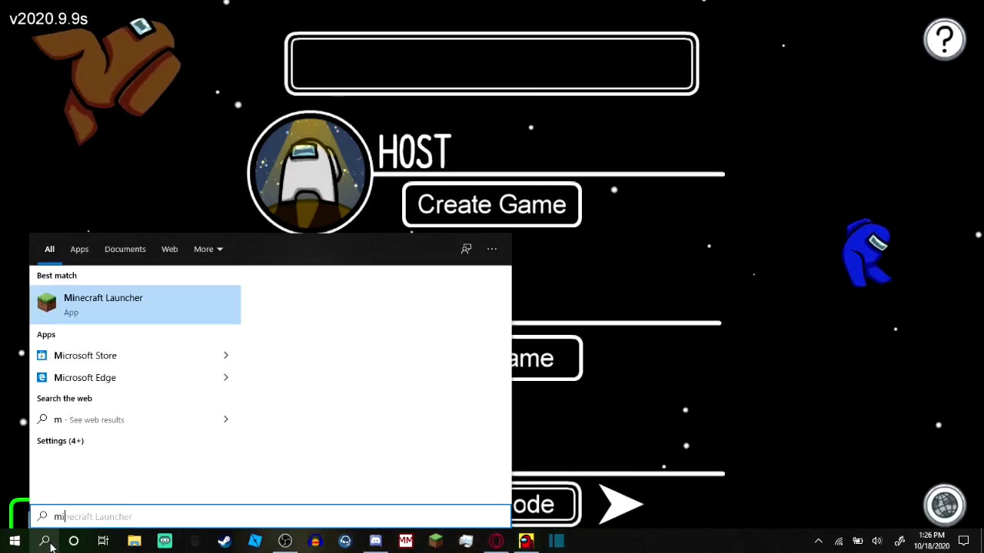
{"action": "type", "text": "crosoft"}
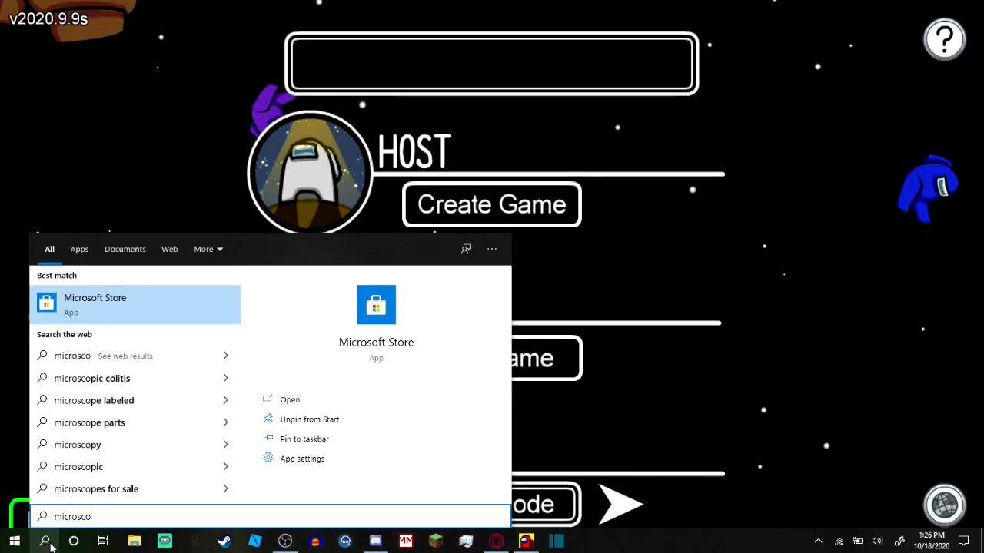
{"action": "key", "text": "BackSpace"}
{"action": "key", "text": "BackSpace"}
{"action": "key", "text": "BackSpace"}
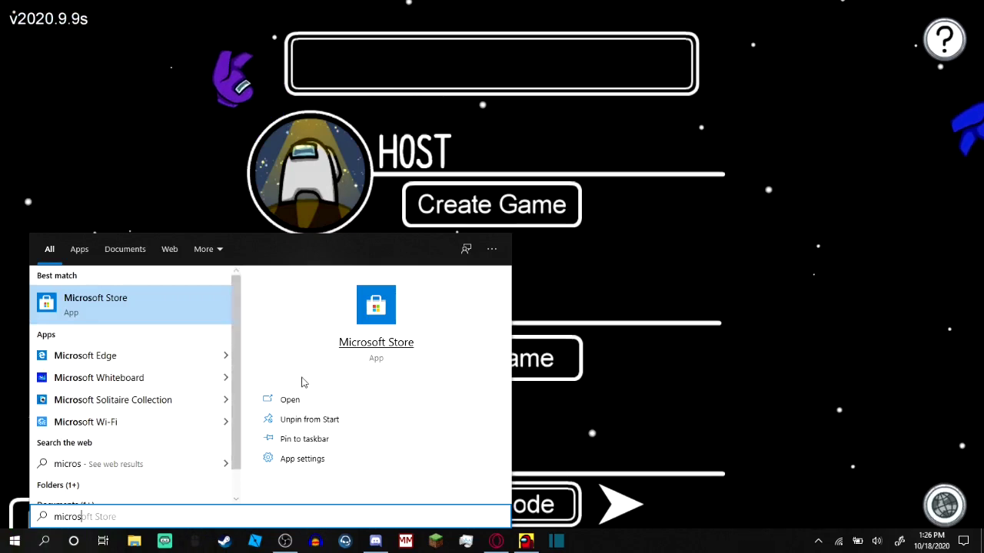
{"action": "left_click", "coordinate": [301, 409]}
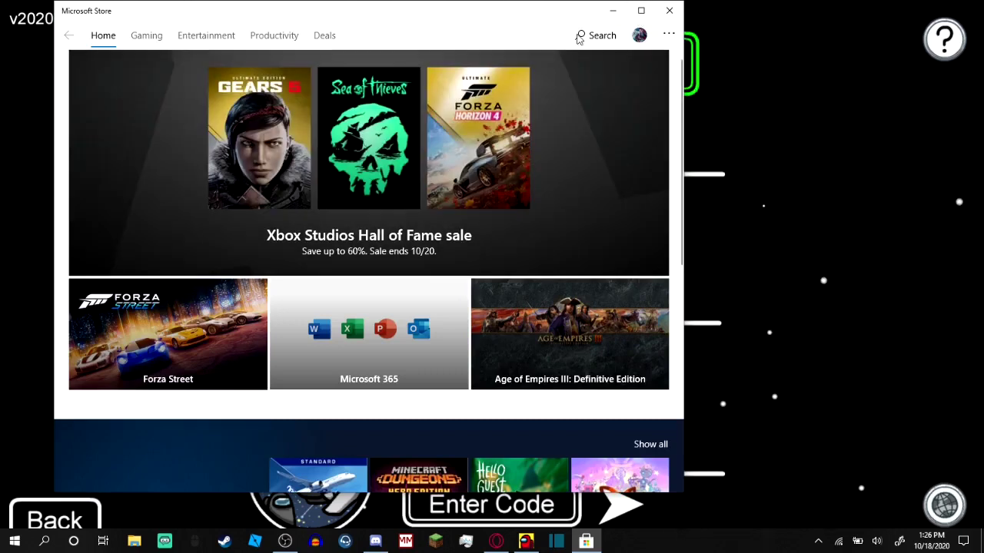
Find 'ultra file opener' in the maximized Store and launch it from its app page.
{"action": "left_click", "coordinate": [593, 34]}
{"action": "left_click", "coordinate": [641, 10]}
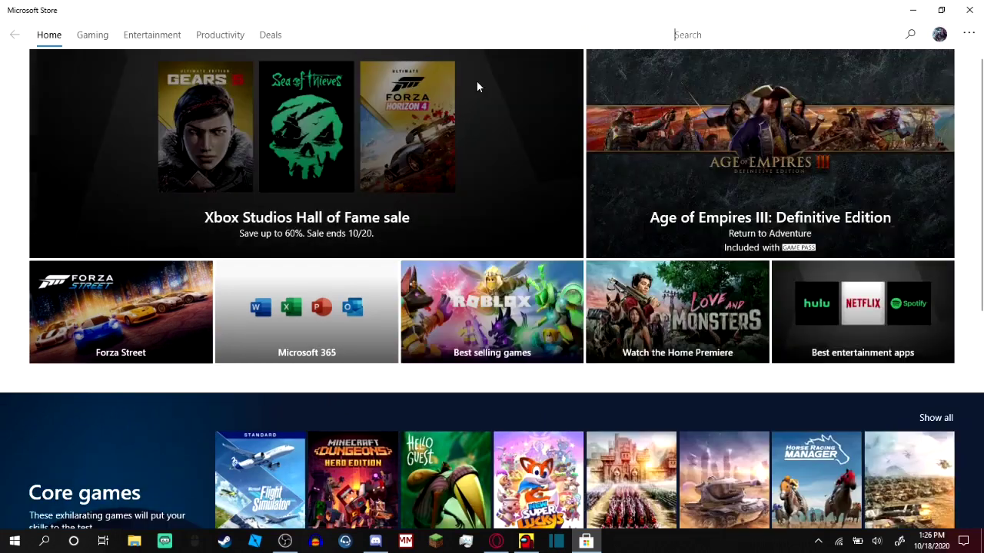
{"action": "type", "text": "ultra file open"}
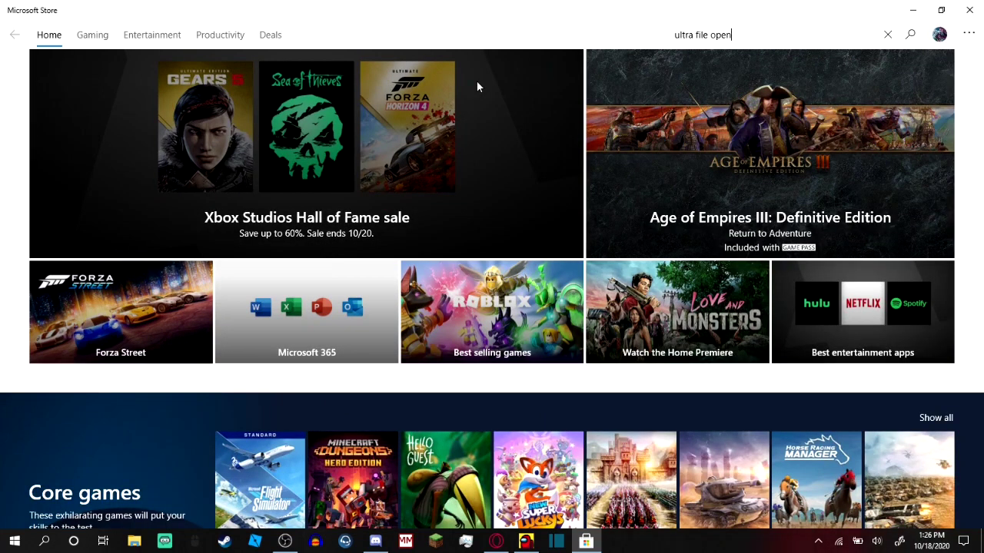
{"action": "type", "text": "er"}
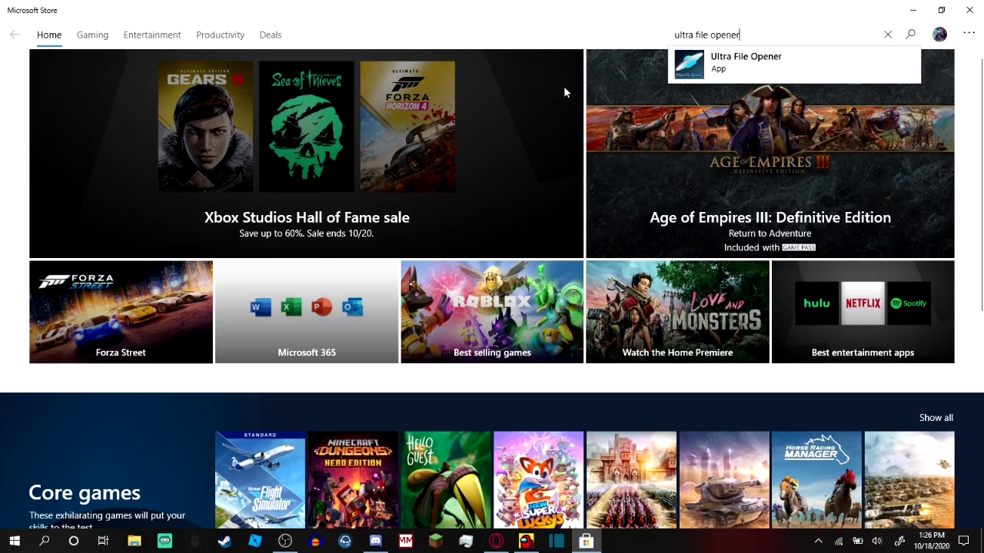
{"action": "left_click", "coordinate": [723, 69]}
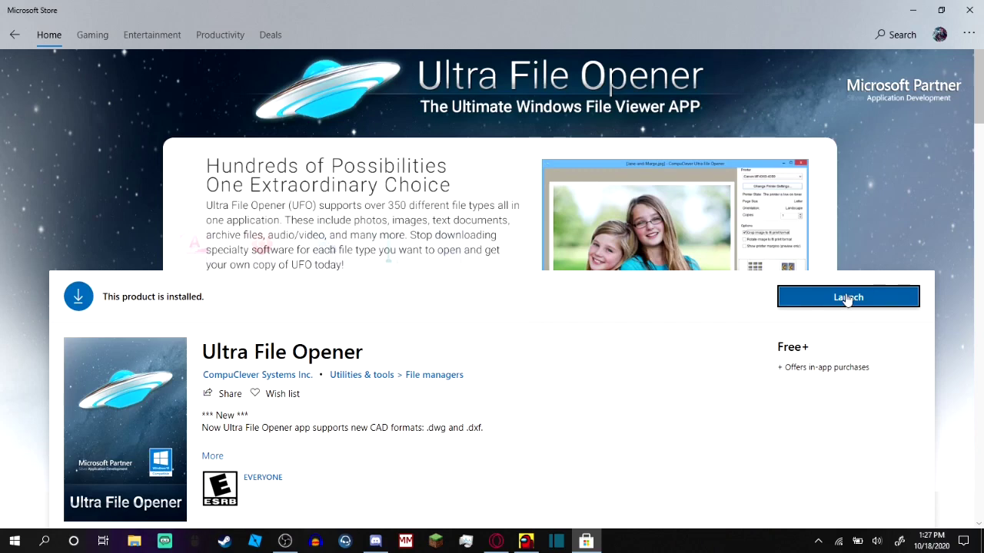
{"action": "left_click", "coordinate": [846, 299]}
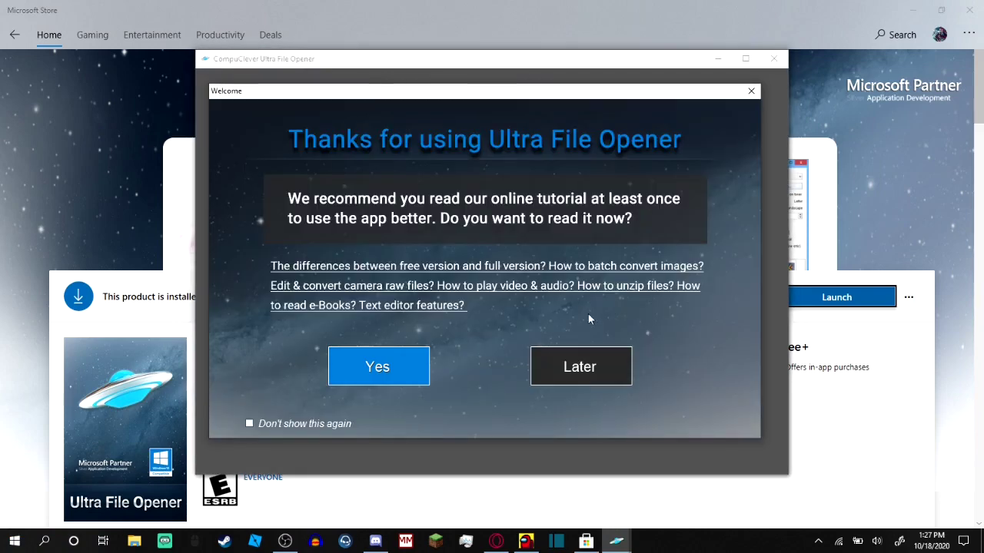
Dismiss the welcome tutorial prompt with Later and choose 'Select a File to Open...'.
{"action": "left_click", "coordinate": [593, 381]}
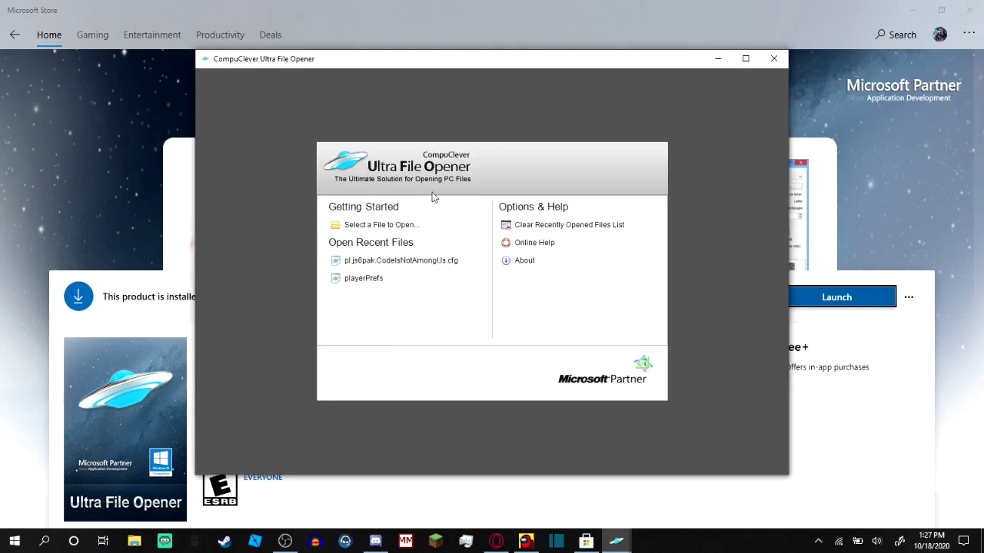
{"action": "left_click", "coordinate": [410, 230]}
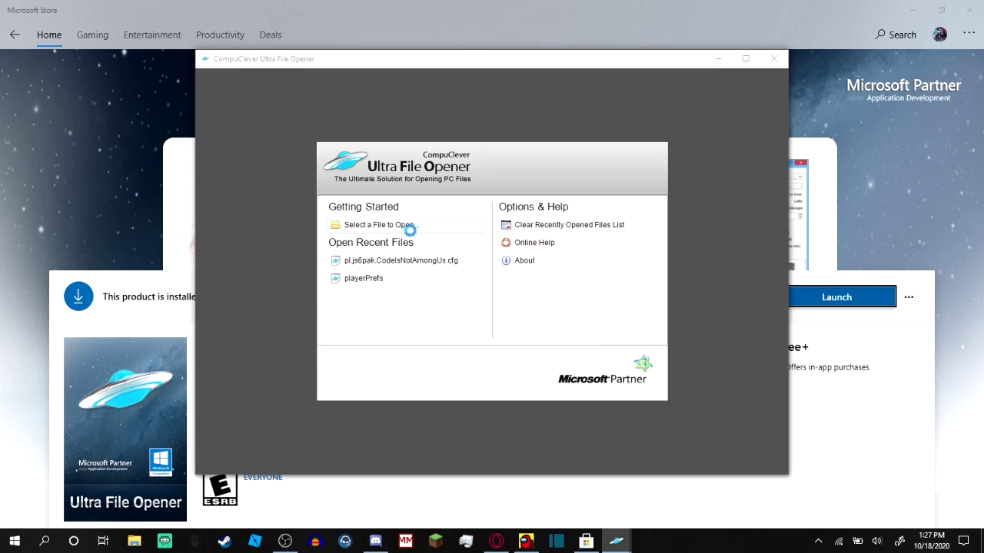
{"action": "left_click", "coordinate": [402, 226]}
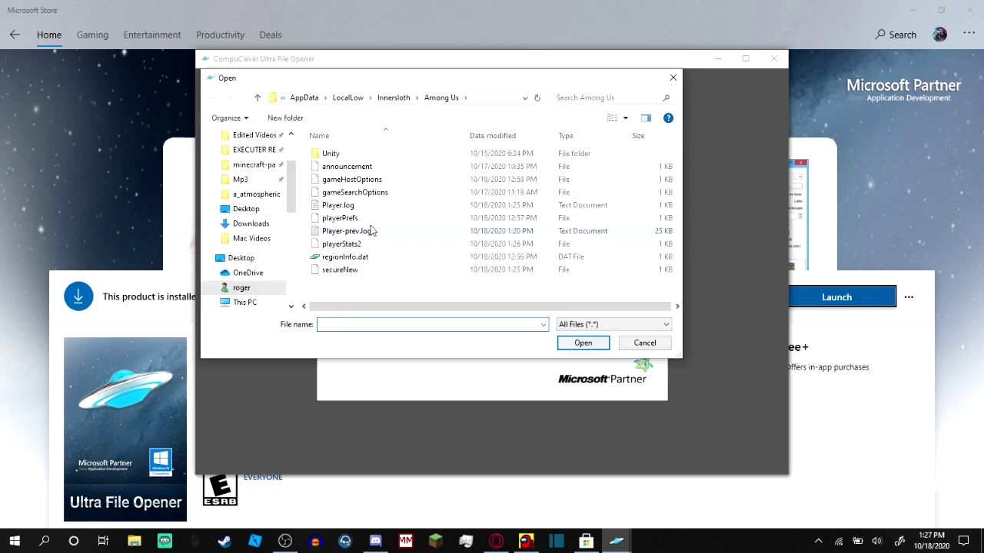
In the Open dialog, expand the user's home folder and enter AppData.
{"action": "left_click", "coordinate": [251, 195]}
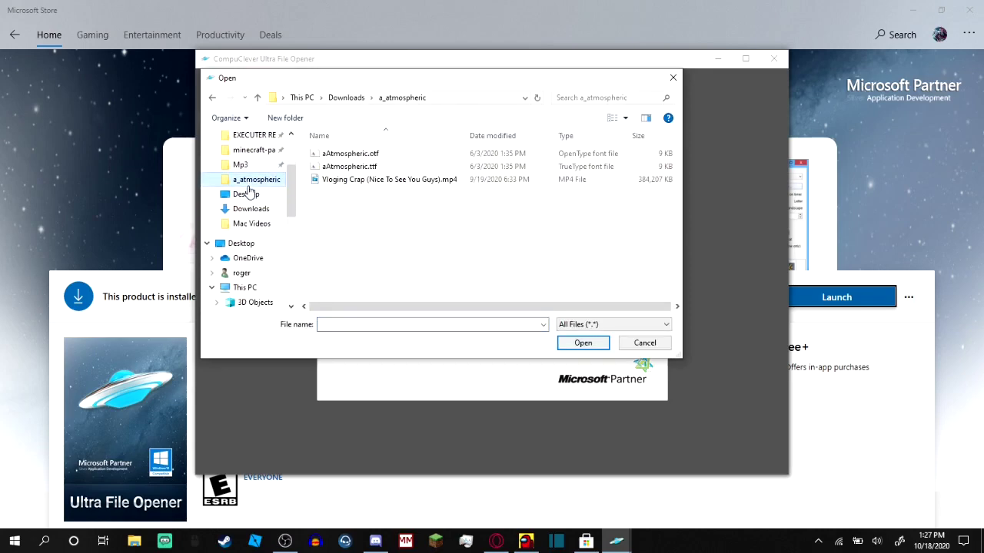
{"action": "scroll", "coordinate": [242, 196], "scroll_direction": "up", "scroll_amount": 2}
{"action": "scroll", "coordinate": [243, 196], "scroll_direction": "down", "scroll_amount": 2}
{"action": "scroll", "coordinate": [242, 197], "scroll_direction": "down", "scroll_amount": 1}
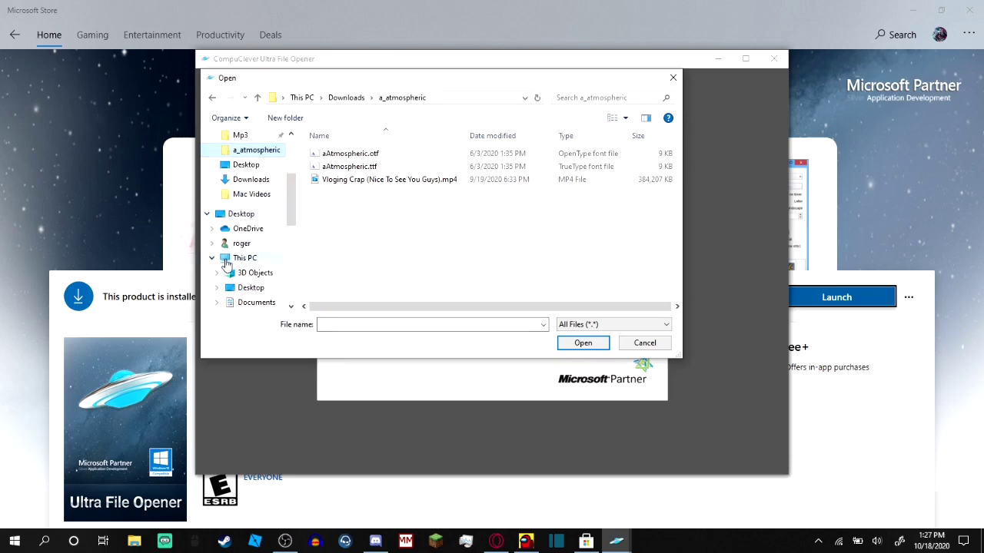
{"action": "left_click", "coordinate": [213, 245]}
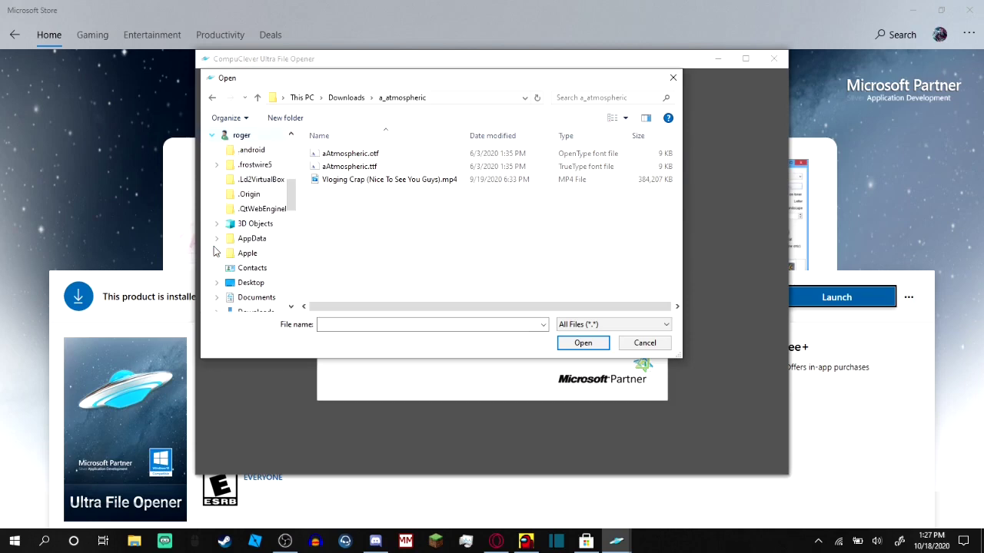
{"action": "left_click", "coordinate": [238, 240]}
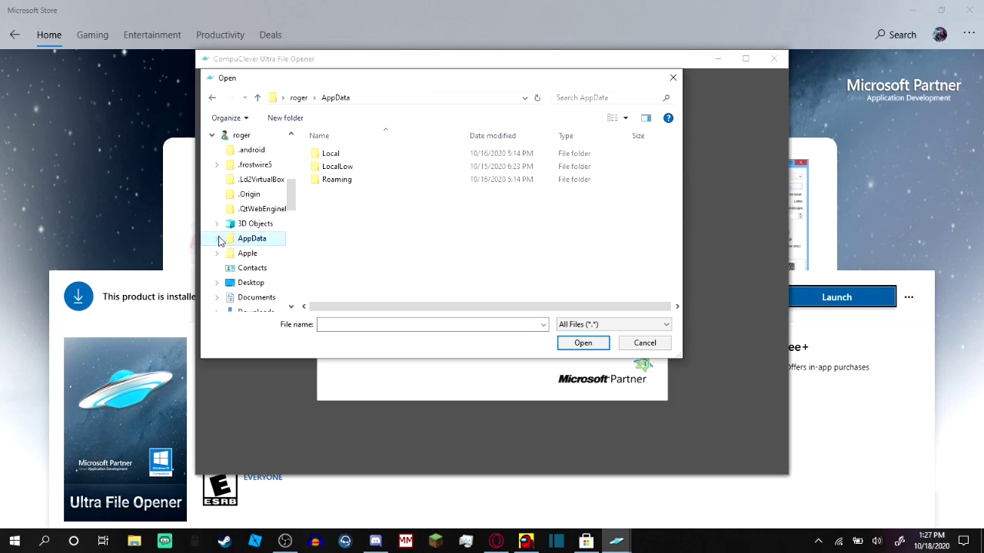
Go into LocalLow\Innersloth\Among Us and open the playerPrefs file.
{"action": "double_click", "coordinate": [347, 167]}
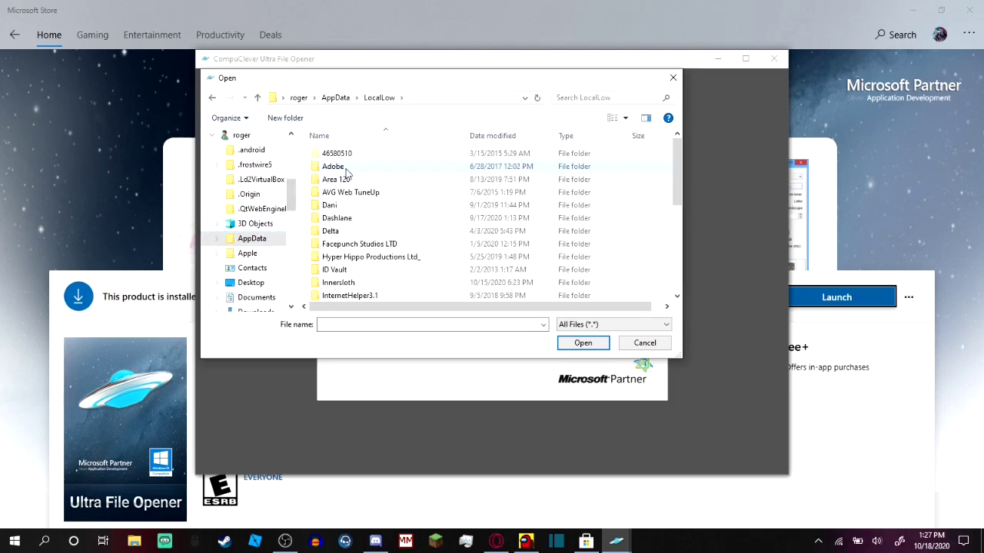
{"action": "scroll", "coordinate": [346, 172], "scroll_direction": "down", "scroll_amount": 2}
{"action": "scroll", "coordinate": [343, 172], "scroll_direction": "down", "scroll_amount": 1}
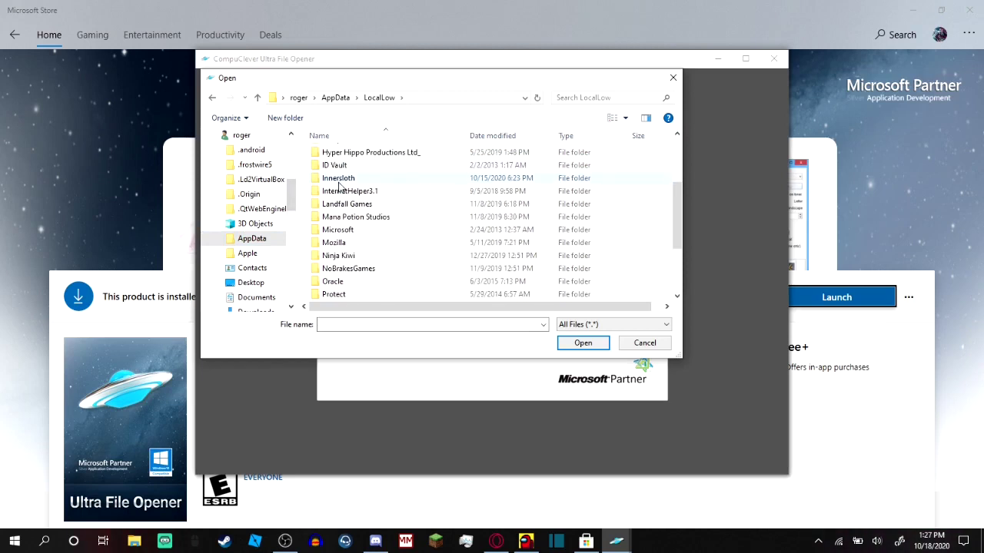
{"action": "scroll", "coordinate": [334, 206], "scroll_direction": "up", "scroll_amount": 1}
{"action": "double_click", "coordinate": [347, 215]}
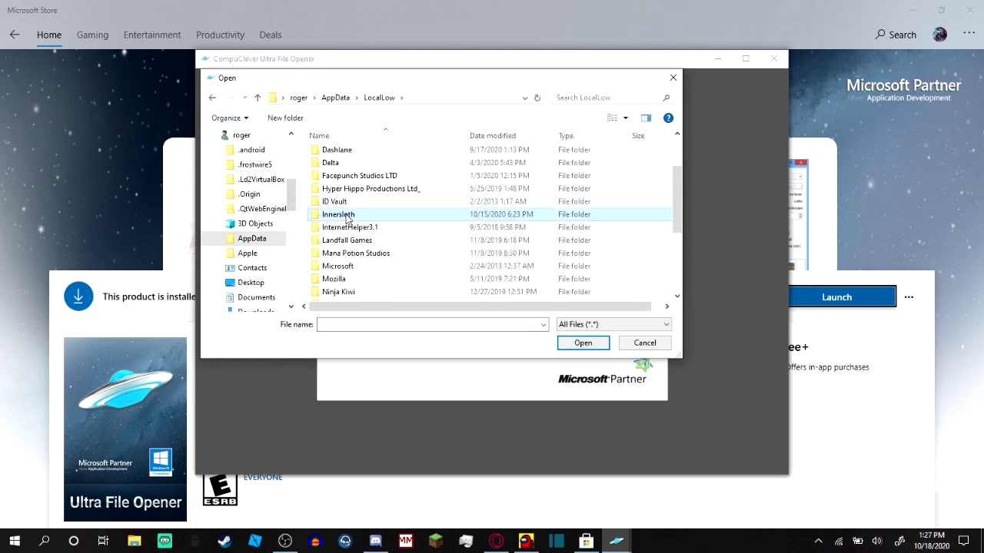
{"action": "double_click", "coordinate": [358, 156]}
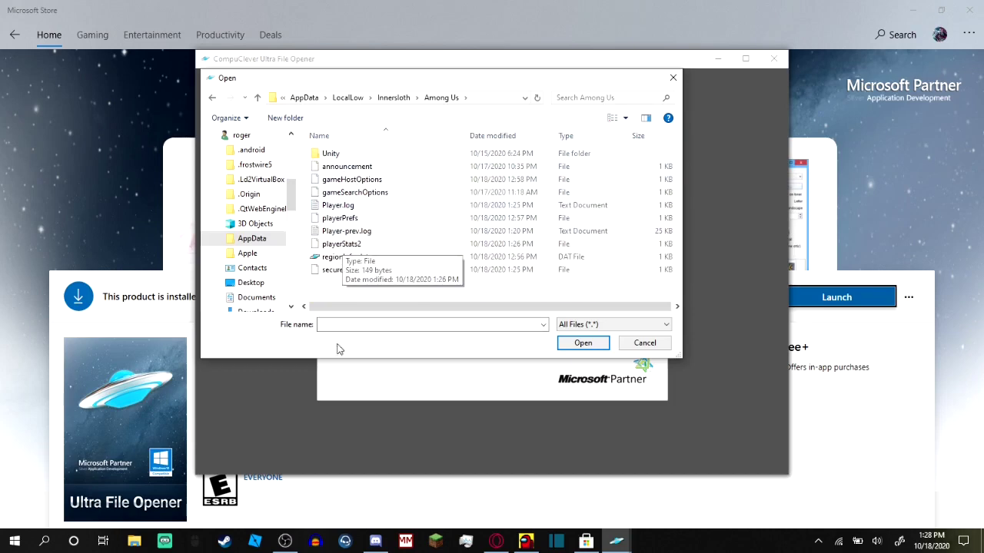
{"action": "double_click", "coordinate": [342, 218]}
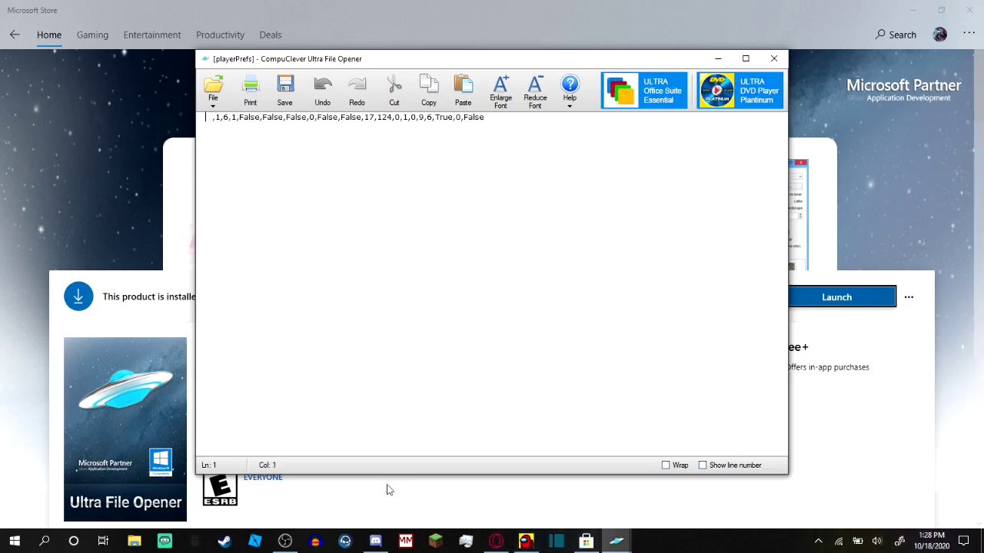
Bring the Opera GX browser with the MediaFire page to the front.
{"action": "left_click", "coordinate": [495, 541]}
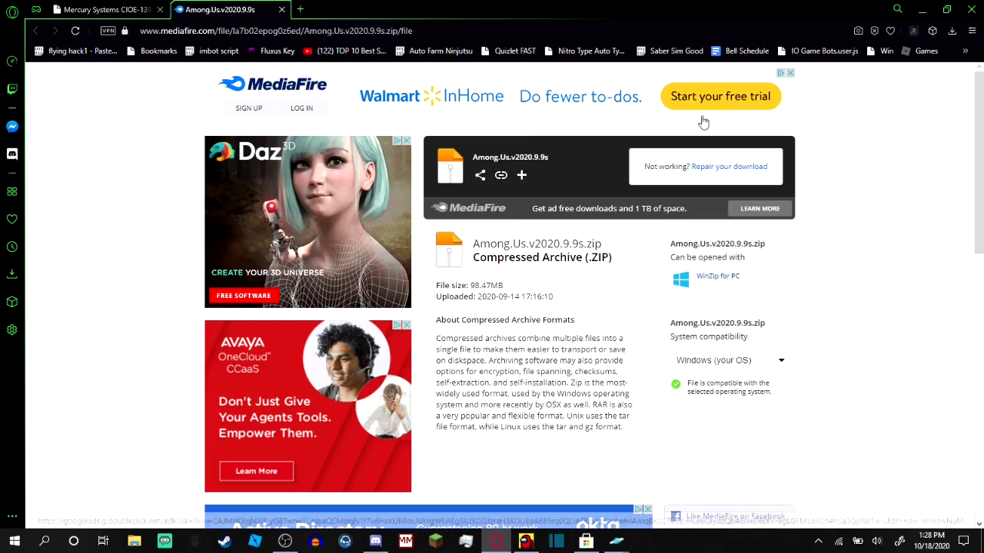
In a new Opera GX tab, search 'invinsible text compart' to reach the Compart site.
{"action": "left_click", "coordinate": [300, 9]}
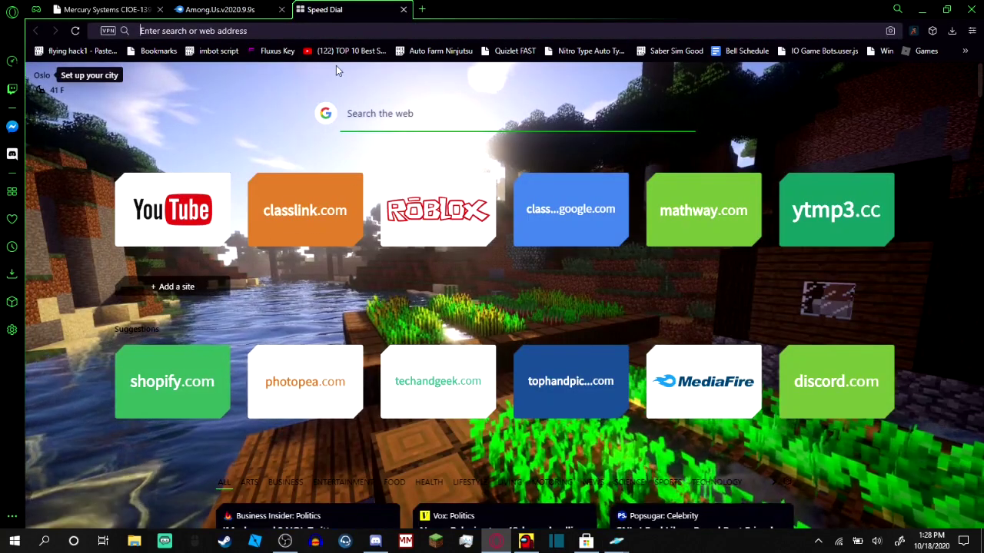
{"action": "type", "text": "o"}
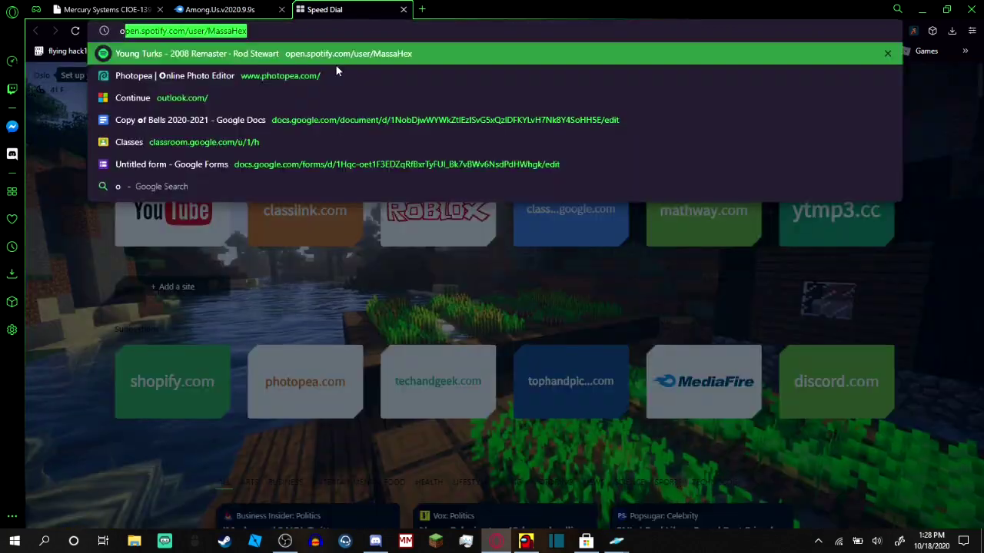
{"action": "key", "text": "BackSpace"}
{"action": "type", "text": "in"}
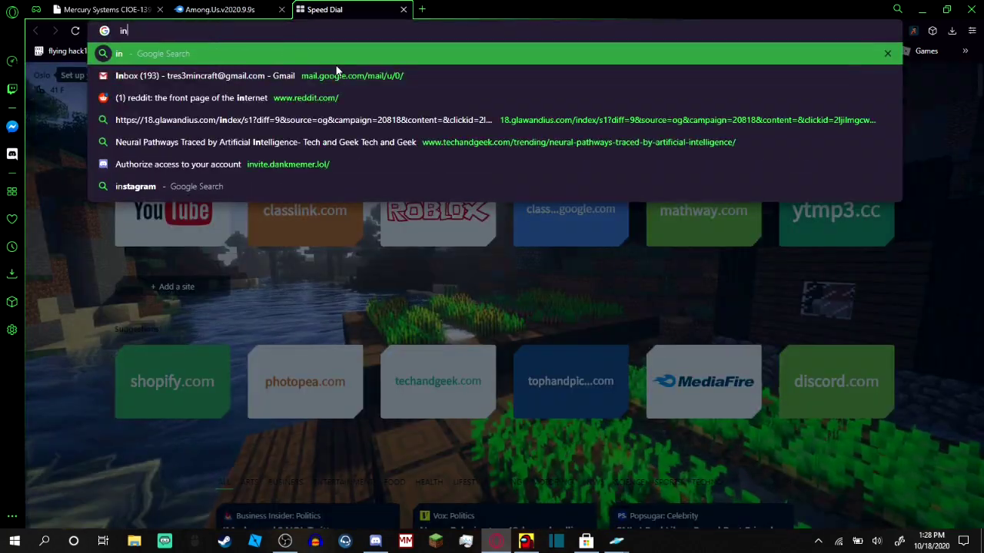
{"action": "type", "text": "vinsibl"}
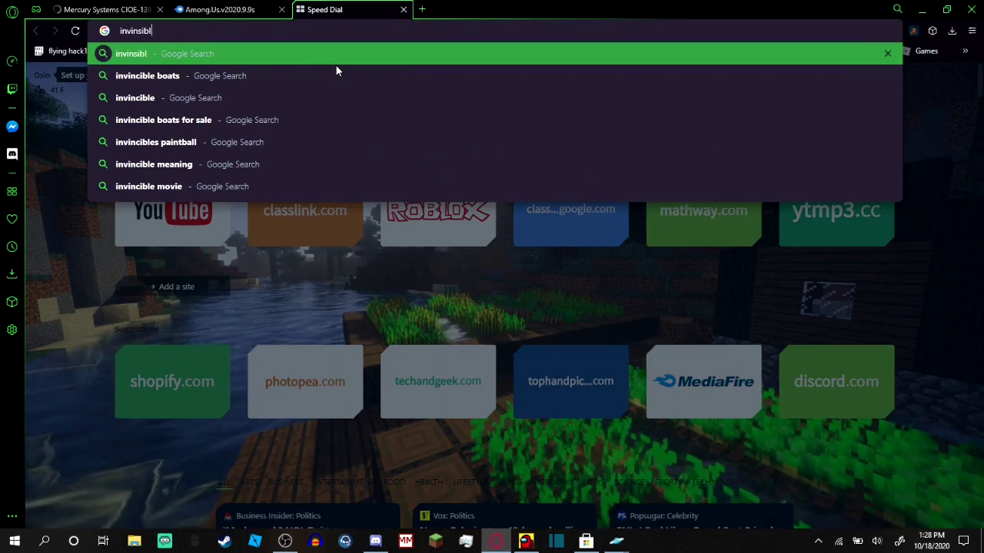
{"action": "type", "text": "e t"}
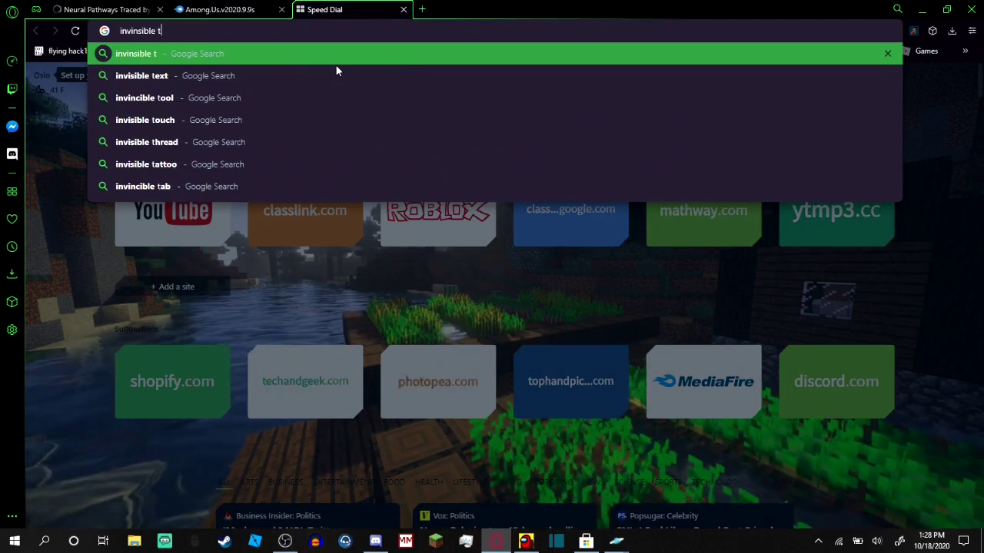
{"action": "type", "text": "ext"}
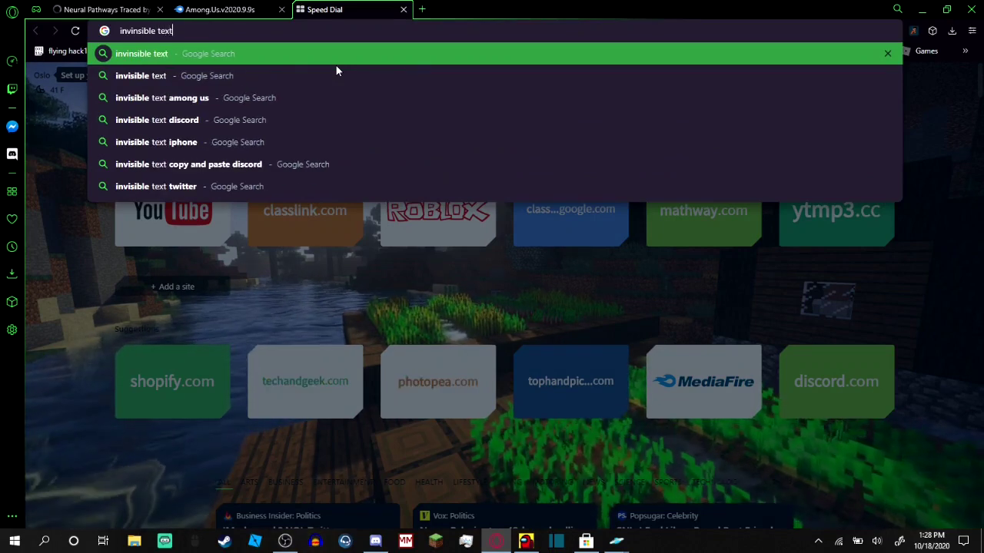
{"action": "type", "text": " compart"}
{"action": "key", "text": "Return"}
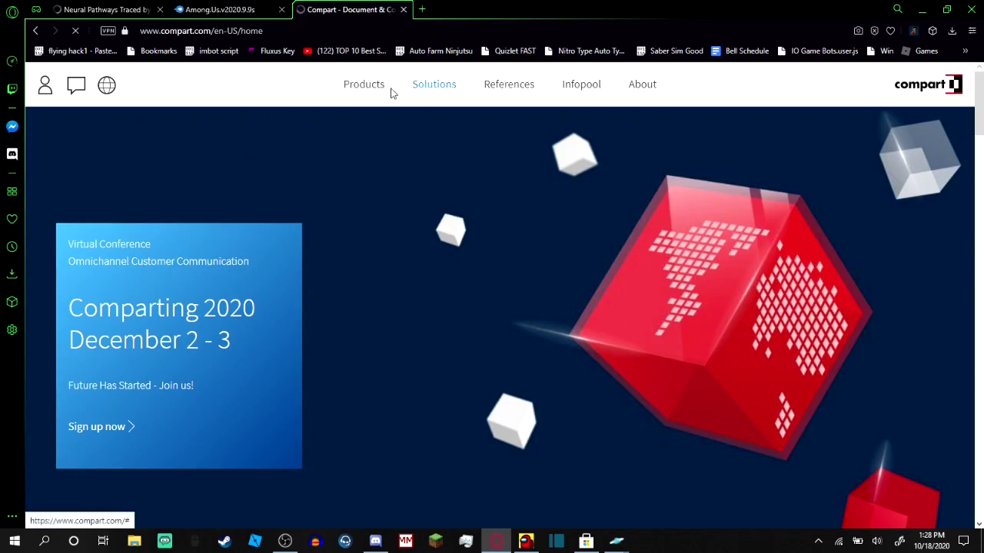
Browse the Compart site's Solutions and Products menus.
{"action": "left_click", "coordinate": [433, 86]}
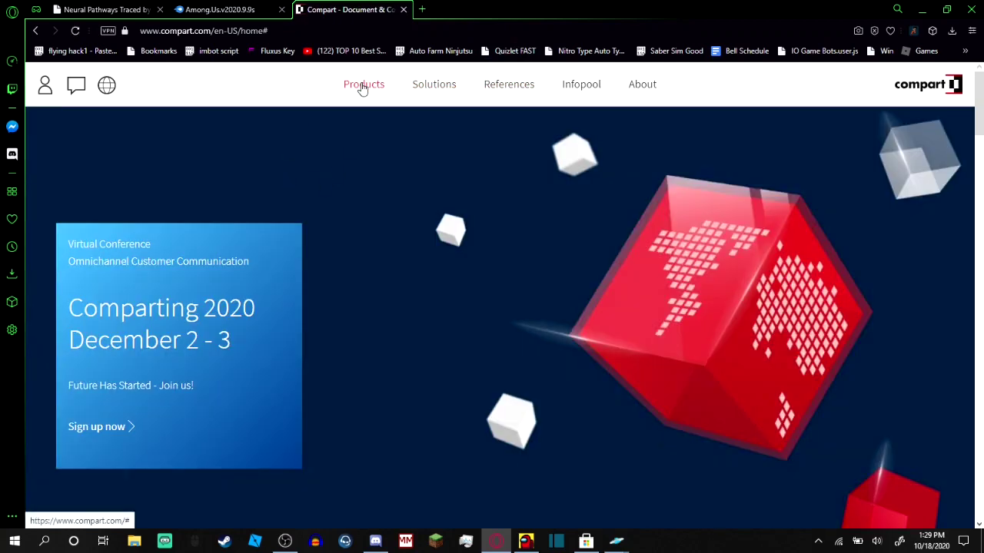
{"action": "left_click", "coordinate": [363, 86]}
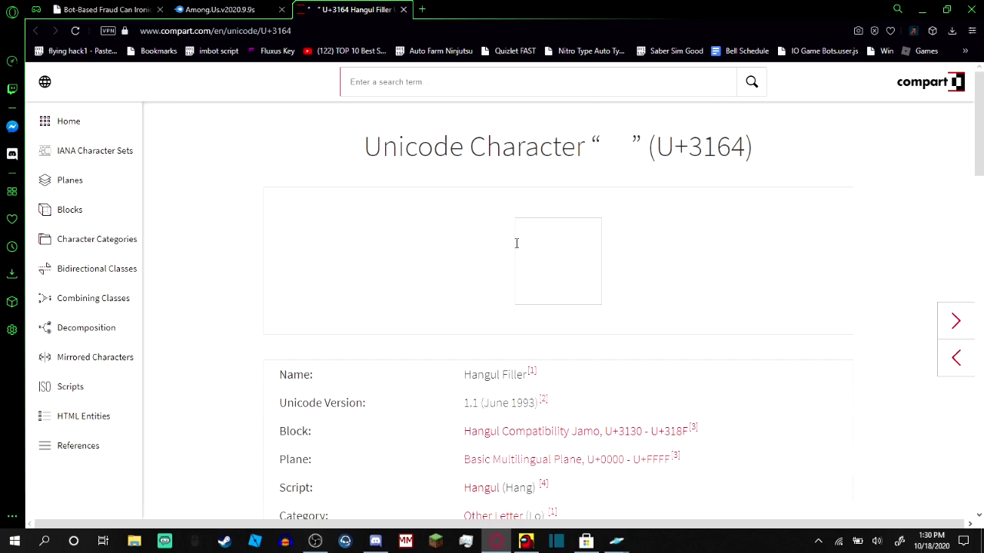
Copy the Hangul Filler glyph from the Compart page, then bring Among Us back to front.
{"action": "left_click_drag", "start_coordinate": [536, 246], "coordinate": [596, 253]}
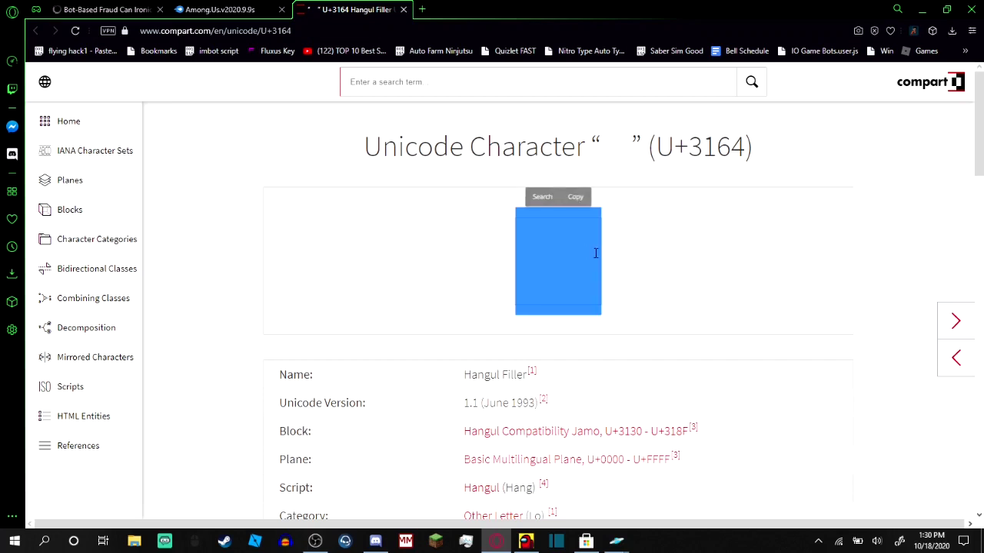
{"action": "right_click", "coordinate": [595, 253]}
{"action": "left_click", "coordinate": [633, 303]}
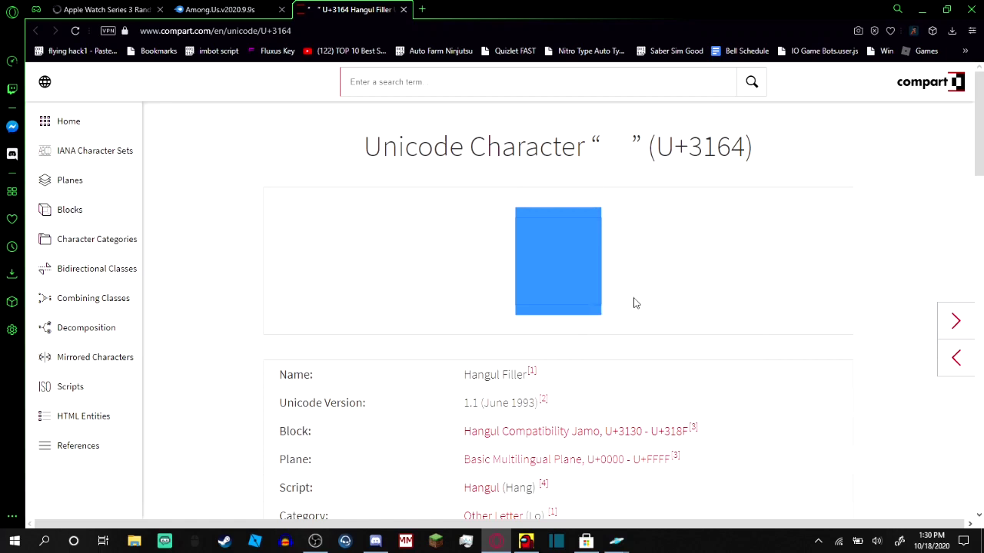
{"action": "left_click", "coordinate": [632, 253]}
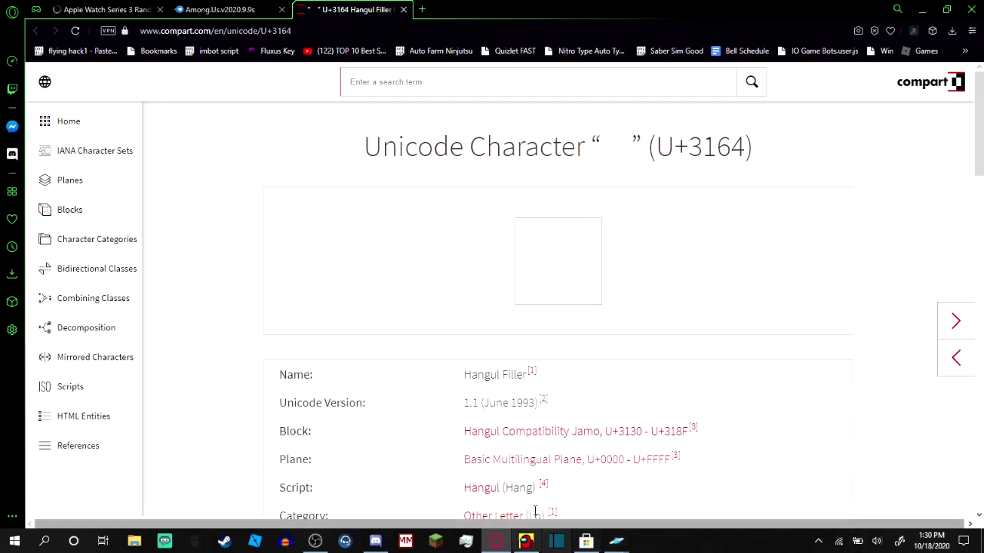
{"action": "left_click", "coordinate": [527, 541]}
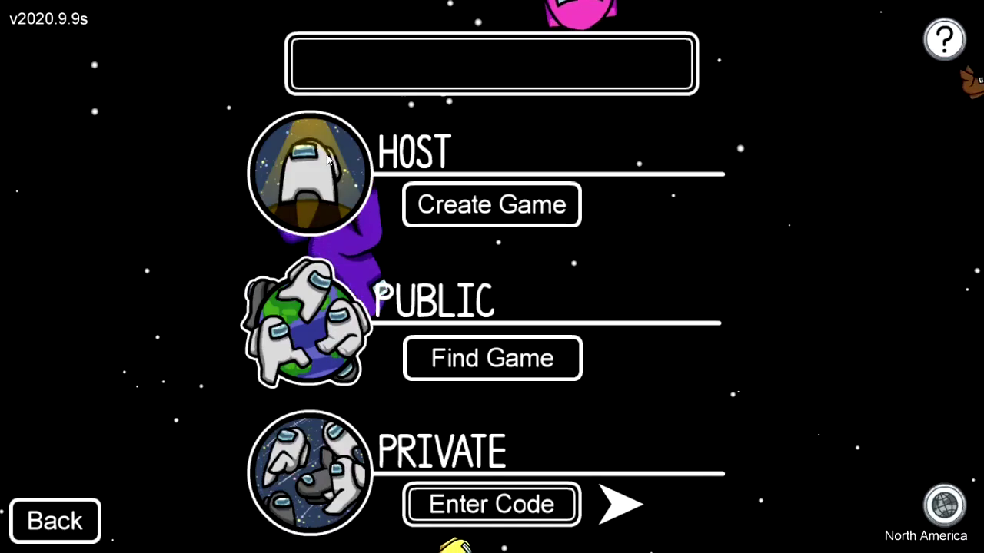
Delete the first name character in playerPrefs via Ultra File Opener and save on closing.
{"action": "key", "text": "super"}
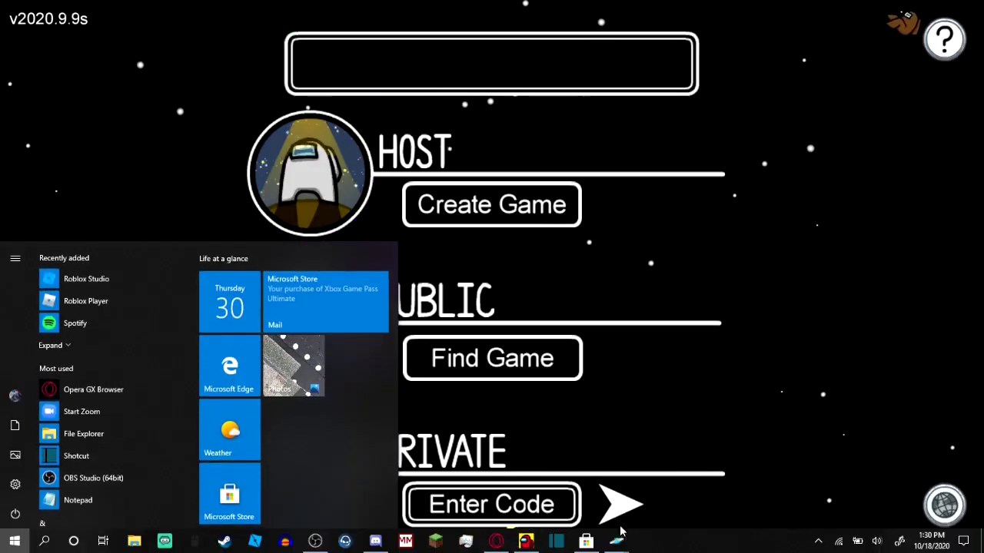
{"action": "mouse_move", "coordinate": [616, 541]}
{"action": "left_click", "coordinate": [641, 513]}
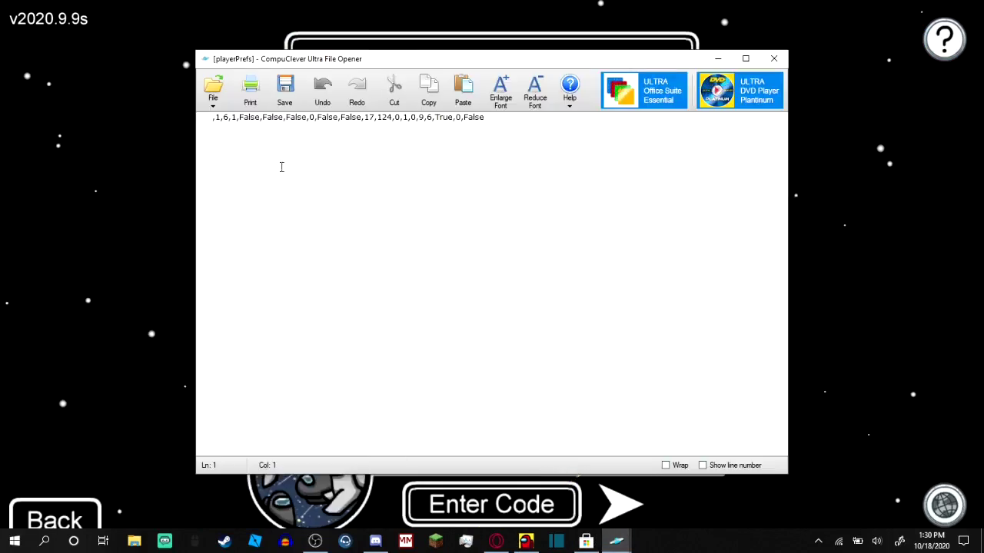
{"action": "key", "text": "Delete"}
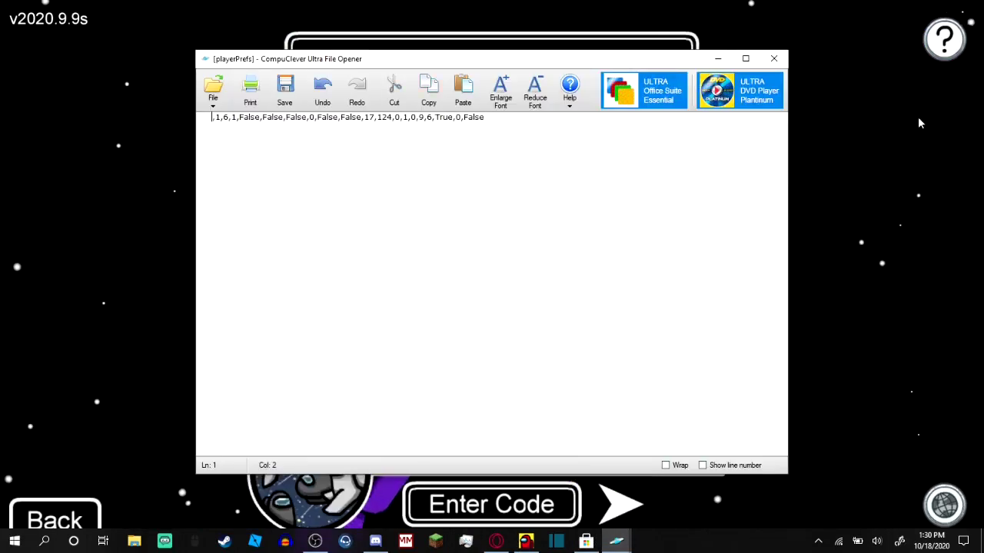
{"action": "left_click", "coordinate": [774, 58]}
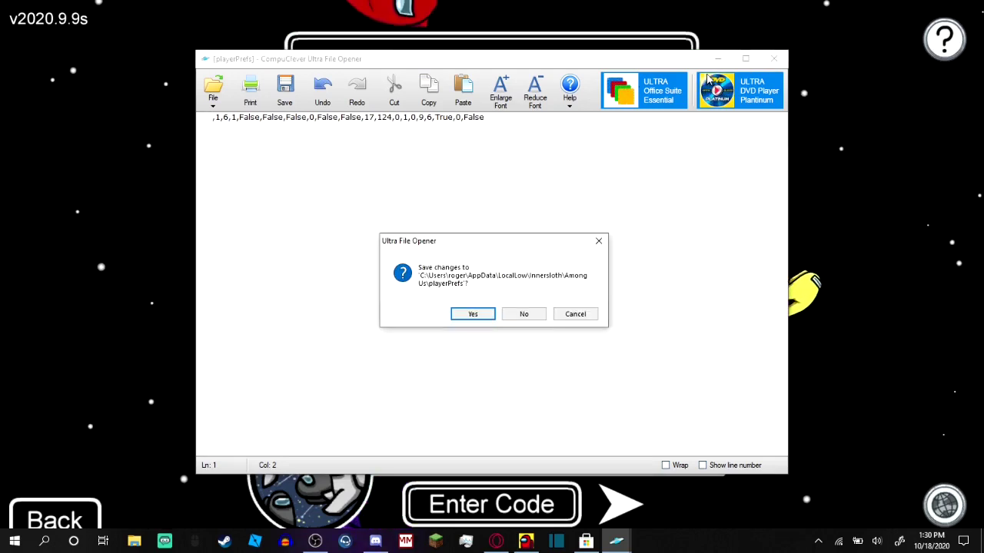
{"action": "left_click", "coordinate": [459, 314]}
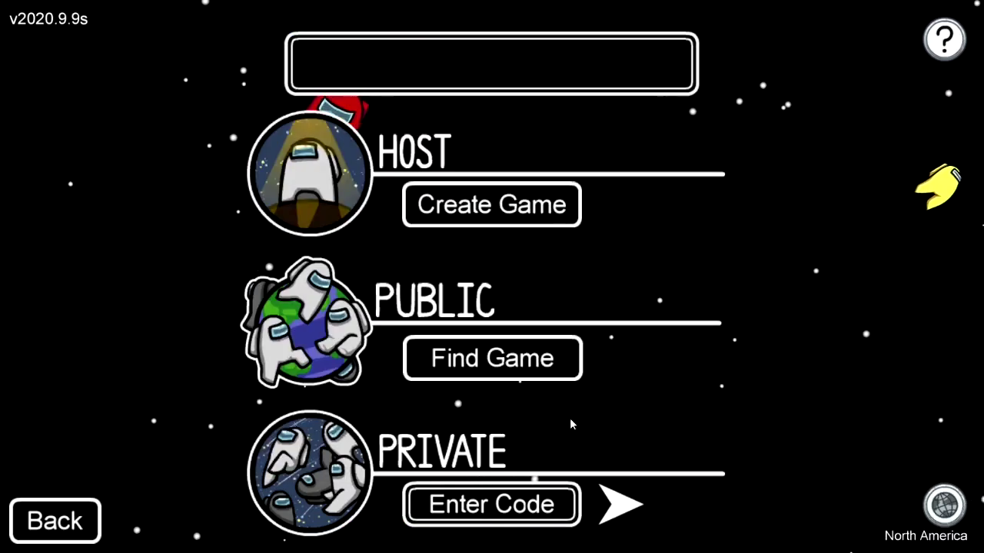
{"action": "key", "text": "super"}
{"action": "key", "text": "super"}
Type test names 'sgewwegw', 'dsgsgsd' and 'sdfaagsa' into the Among Us name box, backspacing between.
{"action": "left_click", "coordinate": [463, 44]}
{"action": "type", "text": "sgewwegw"}
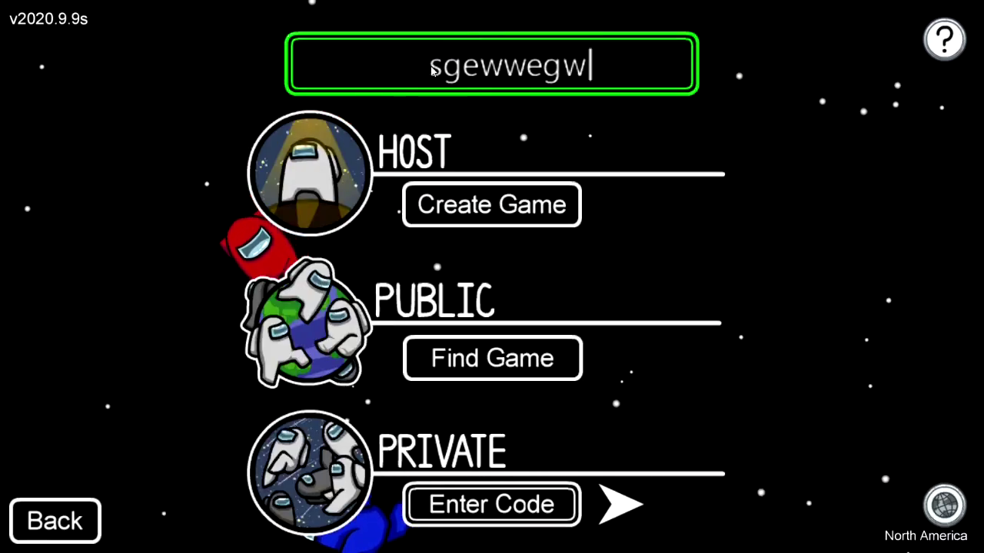
{"action": "key", "text": "BackSpace"}
{"action": "key", "text": "BackSpace"}
{"action": "key", "text": "BackSpace"}
{"action": "key", "text": "BackSpace"}
{"action": "key", "text": "BackSpace"}
{"action": "key", "text": "BackSpace"}
{"action": "key", "text": "BackSpace"}
{"action": "key", "text": "BackSpace"}
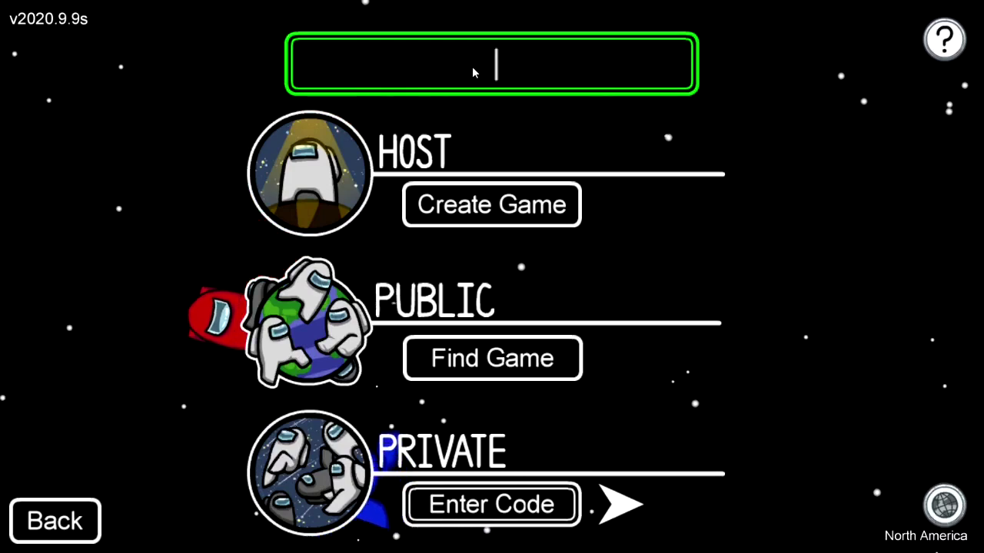
{"action": "type", "text": "dsgsgsd"}
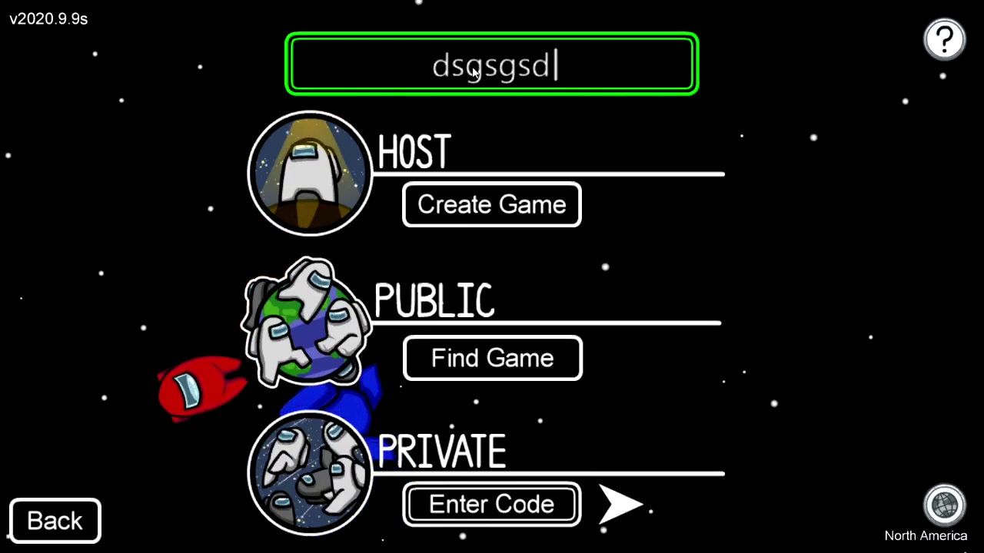
{"action": "key", "text": "BackSpace"}
{"action": "key", "text": "BackSpace"}
{"action": "key", "text": "BackSpace"}
{"action": "key", "text": "BackSpace"}
{"action": "key", "text": "BackSpace"}
{"action": "key", "text": "BackSpace"}
{"action": "key", "text": "BackSpace"}
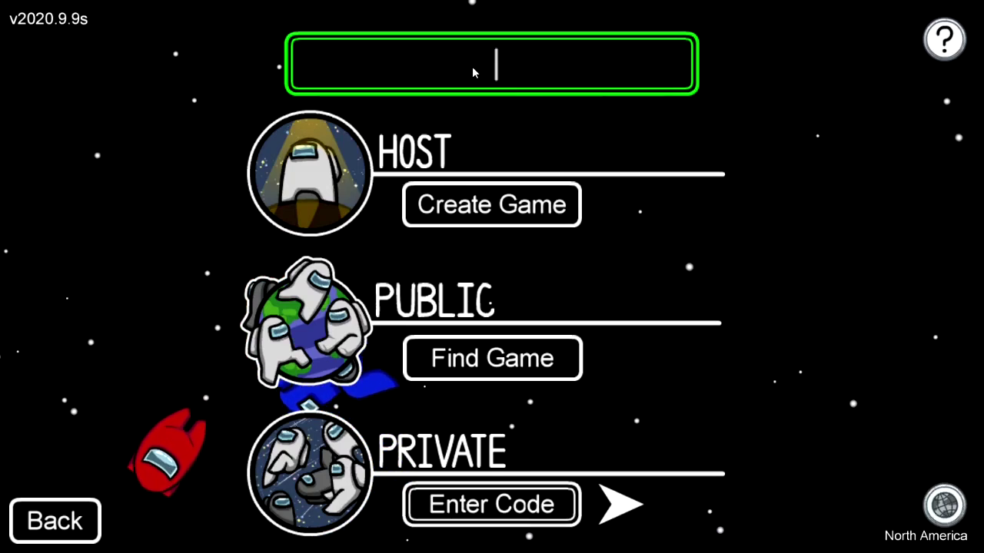
{"action": "type", "text": "sdfaagsa"}
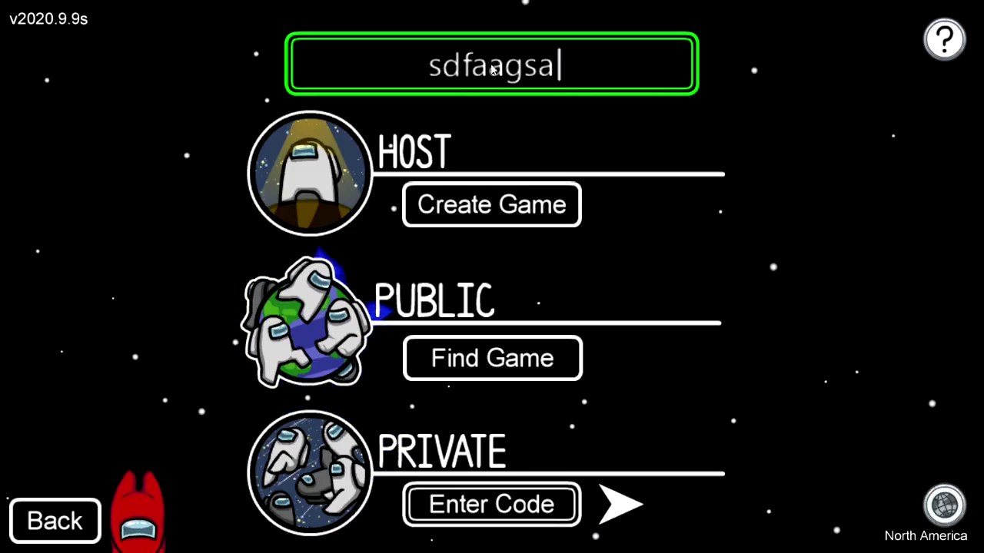
Erase the leftover test name and close Among Us from the taskbar to relaunch it.
{"action": "key", "text": "super"}
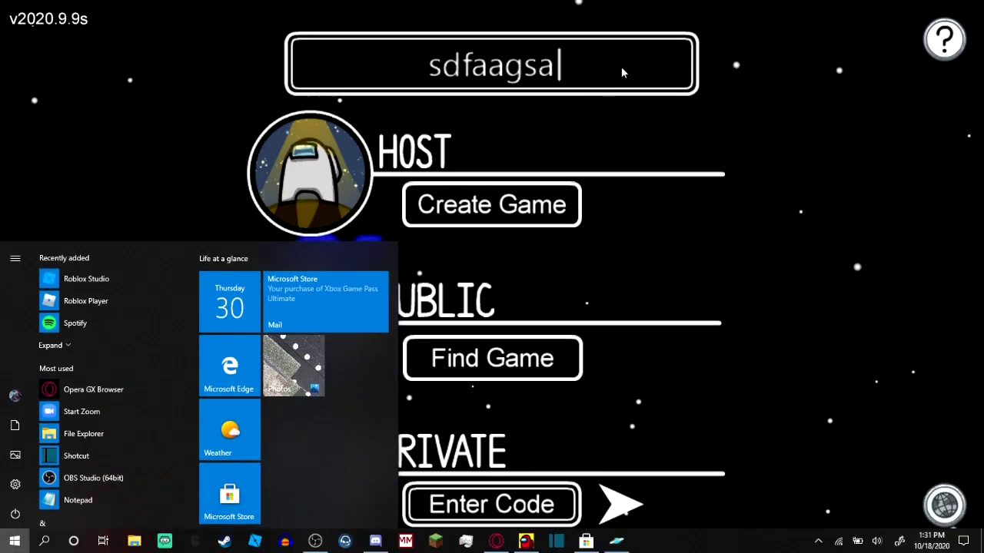
{"action": "left_click", "coordinate": [615, 58]}
{"action": "key", "text": "BackSpace"}
{"action": "key", "text": "BackSpace"}
{"action": "key", "text": "BackSpace"}
{"action": "key", "text": "BackSpace"}
{"action": "key", "text": "BackSpace"}
{"action": "key", "text": "BackSpace"}
{"action": "key", "text": "BackSpace"}
{"action": "key", "text": "BackSpace"}
{"action": "key", "text": "super"}
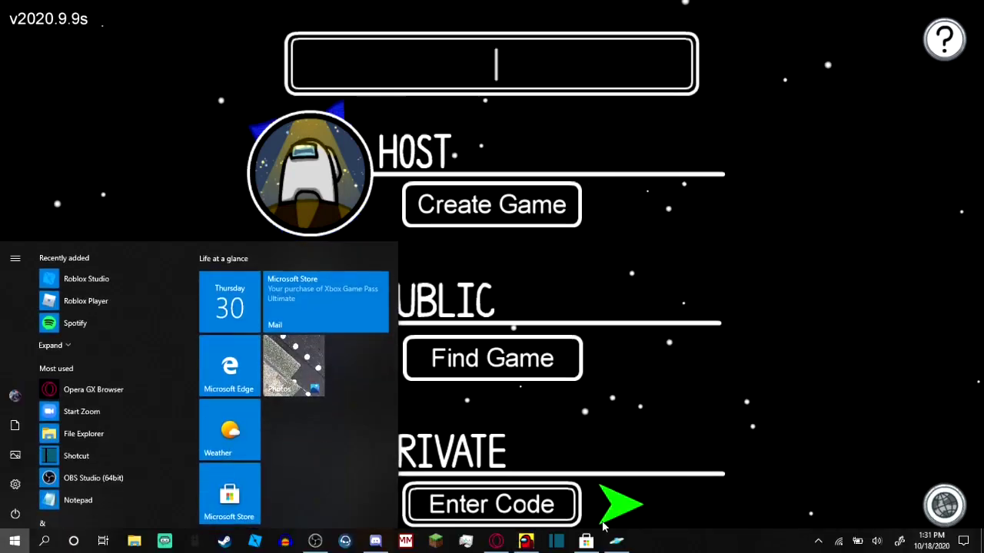
{"action": "right_click", "coordinate": [525, 541]}
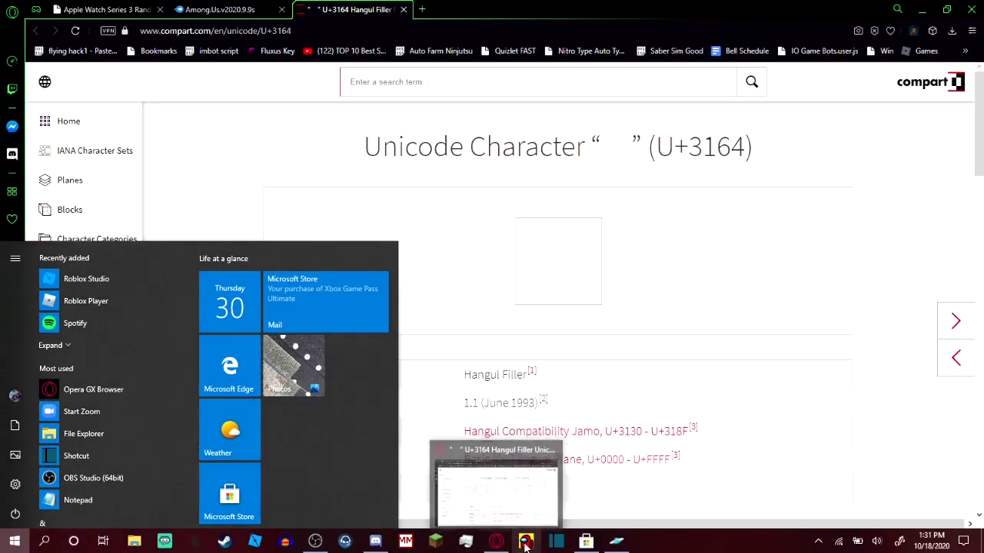
{"action": "left_click", "coordinate": [496, 541]}
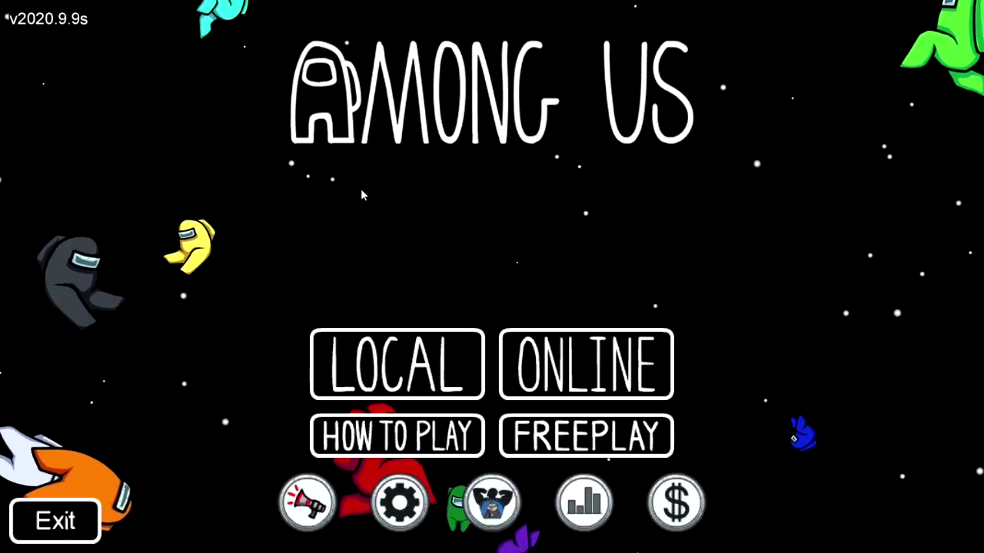
Go Online with a blank name, dismiss the refused-hosting warning, and join the first public lobby.
{"action": "left_click", "coordinate": [585, 362]}
{"action": "left_click", "coordinate": [469, 70]}
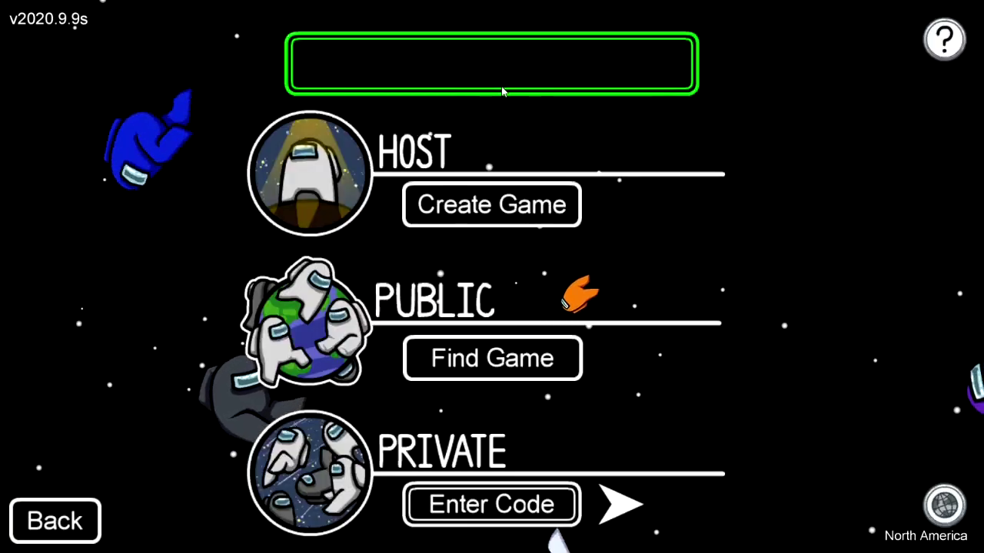
{"action": "left_click", "coordinate": [467, 86]}
{"action": "left_click", "coordinate": [467, 86]}
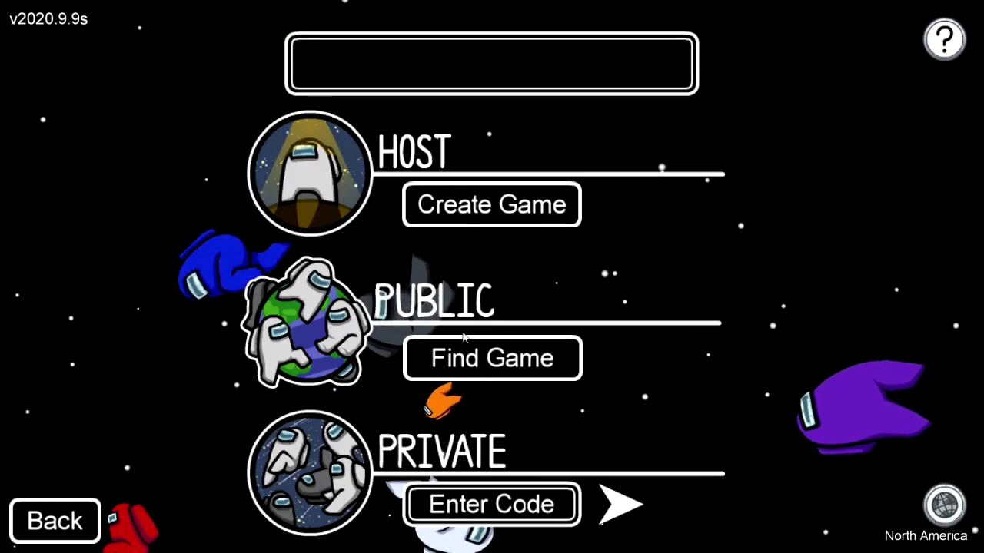
{"action": "left_click", "coordinate": [485, 222]}
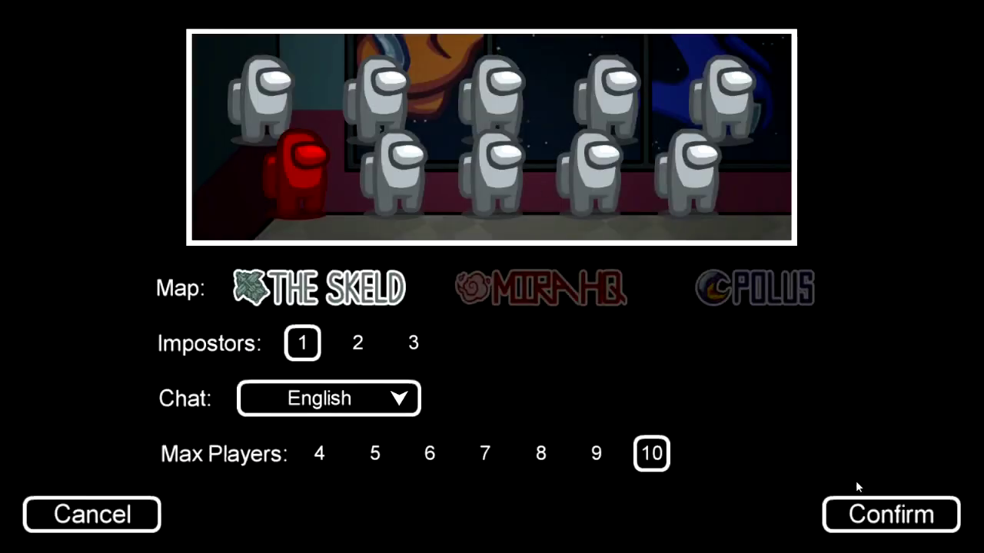
{"action": "left_click", "coordinate": [868, 512]}
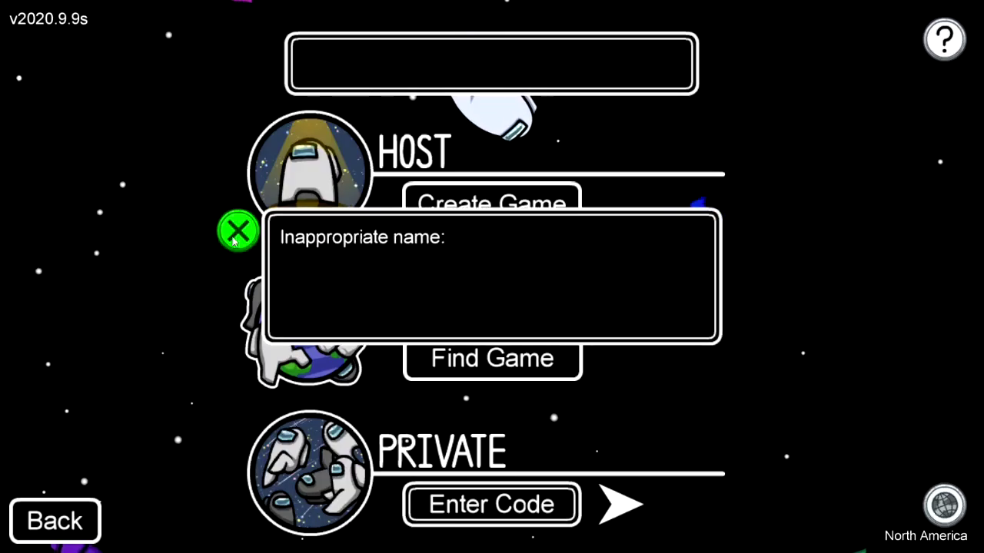
{"action": "left_click", "coordinate": [237, 232]}
{"action": "left_click", "coordinate": [421, 355]}
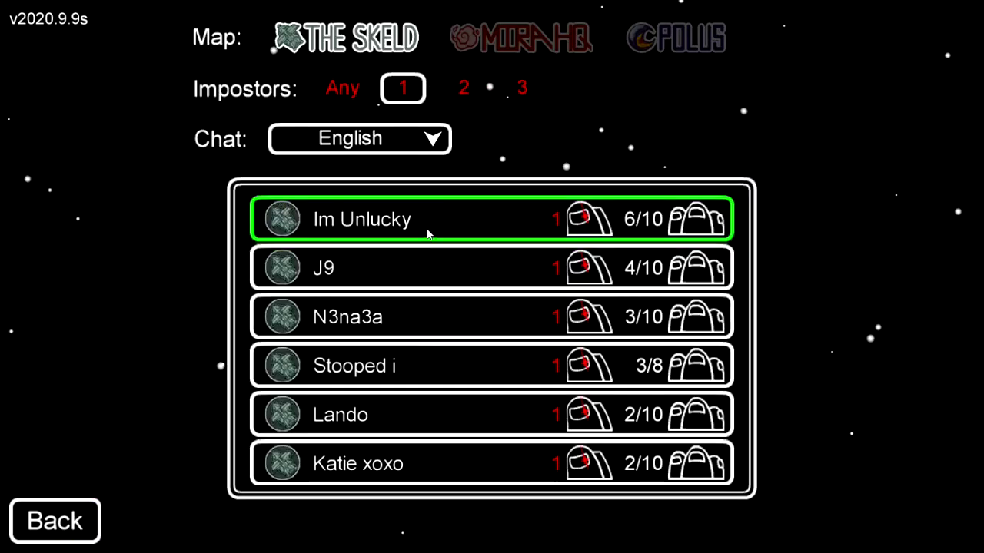
{"action": "left_click", "coordinate": [427, 230]}
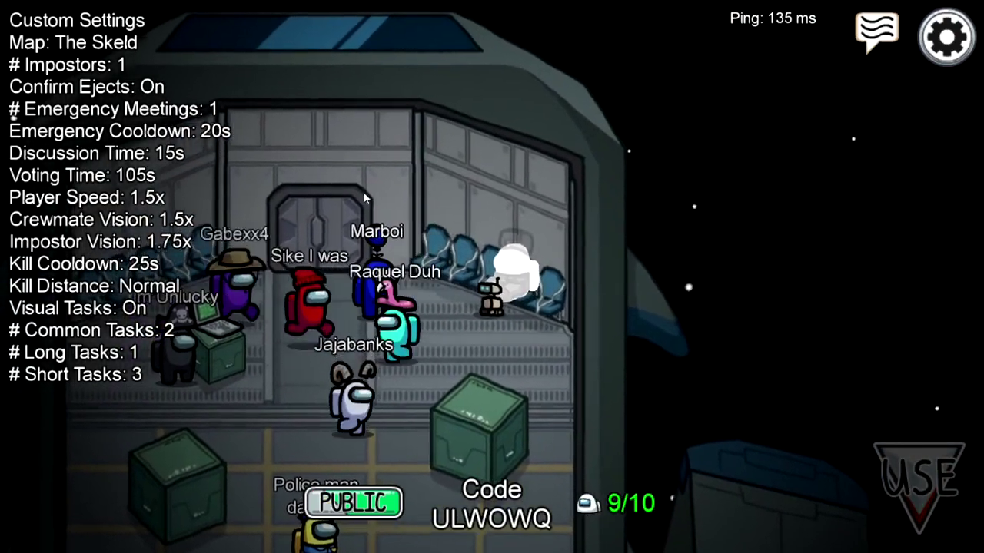
Walk the nameless lime character around the Skeld lobby with the WASD keys.
{"action": "key", "text": "a+s"}
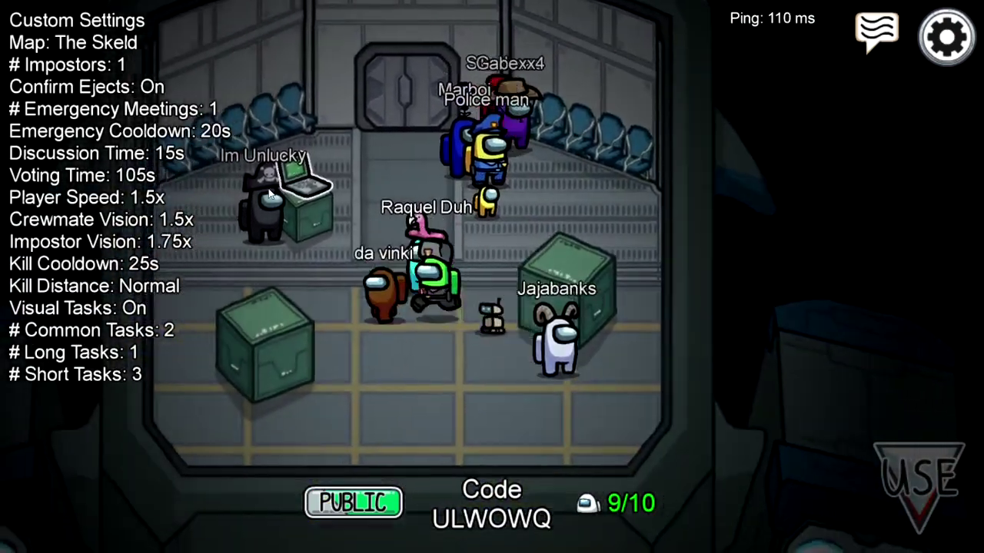
{"action": "key", "text": "s"}
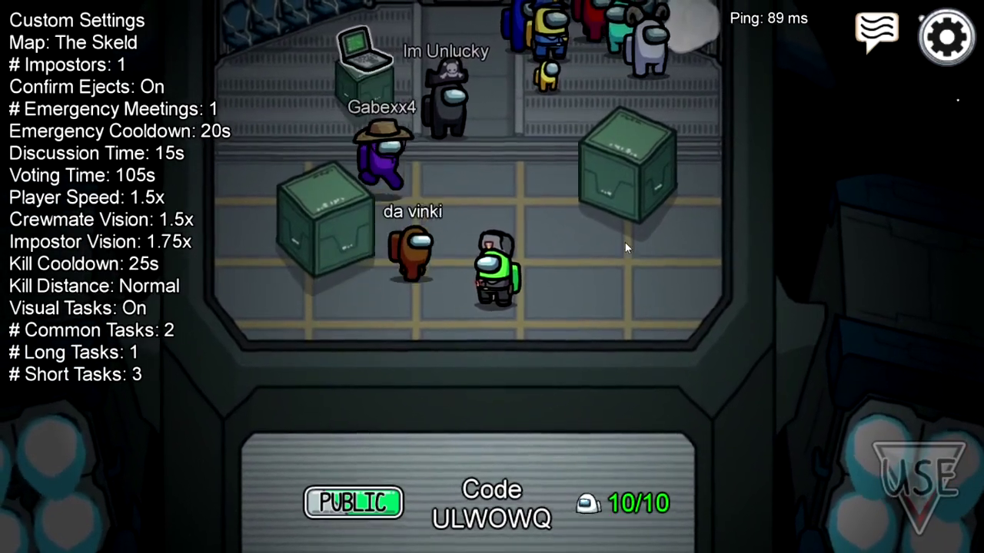
{"action": "key", "text": "w"}
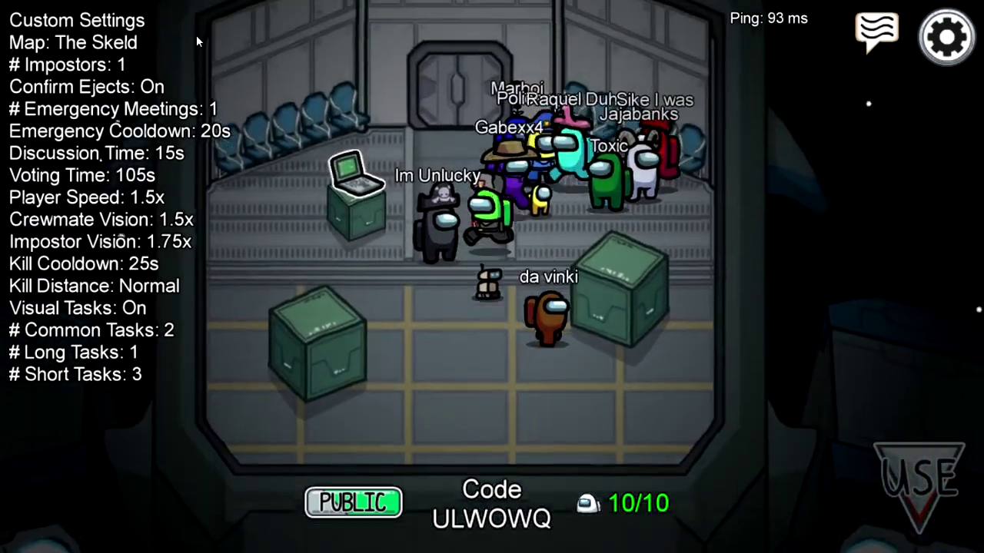
{"action": "key", "text": "s"}
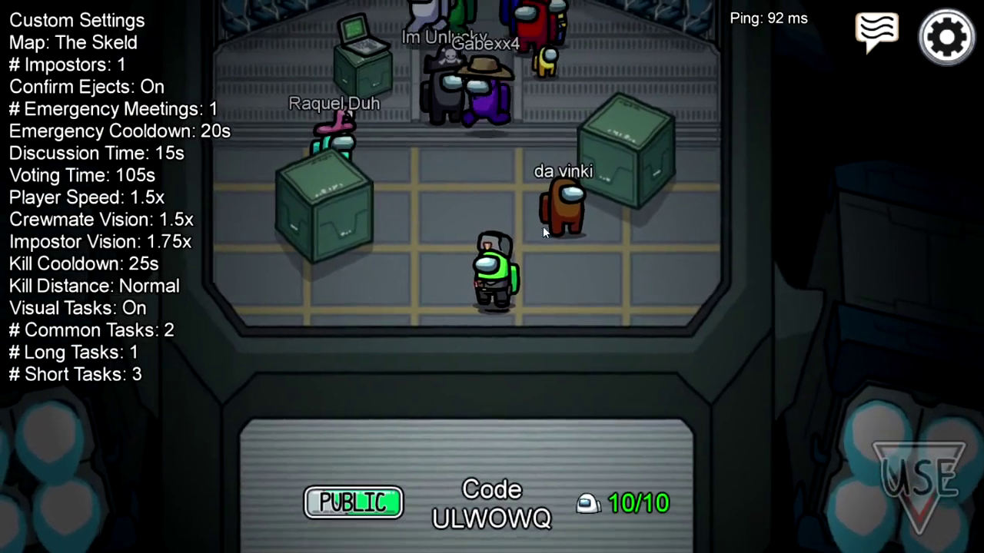
{"action": "key", "text": "d"}
{"action": "key", "text": "w"}
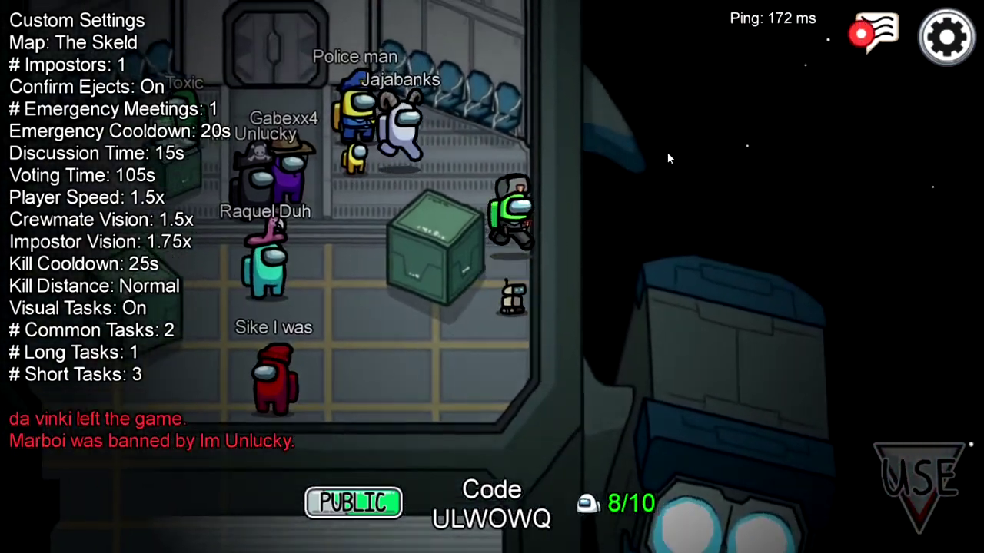
{"action": "key", "text": "a"}
{"action": "key", "text": "s"}
{"action": "key", "text": "d"}
{"action": "key", "text": "w"}
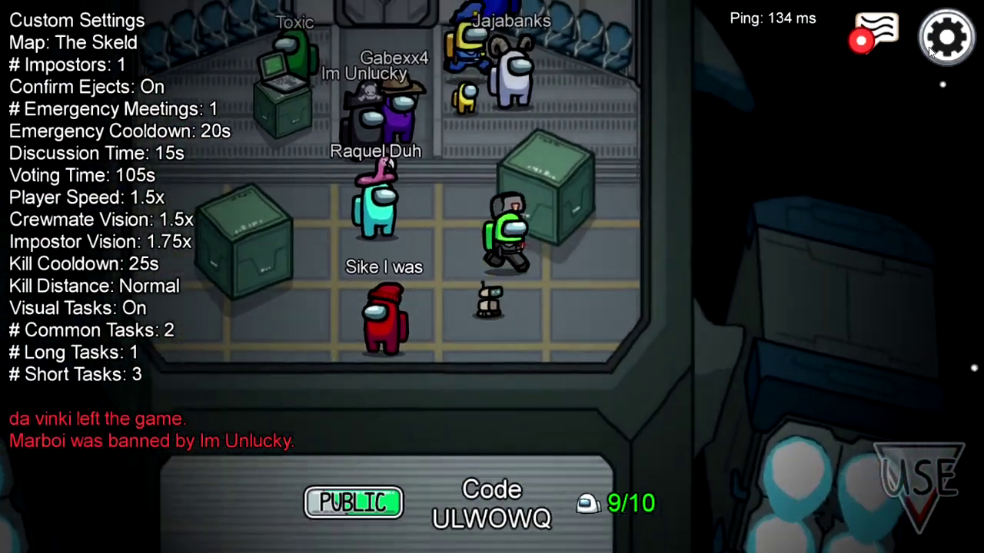
{"action": "key", "text": "s"}
{"action": "key", "text": "a"}
{"action": "key", "text": "d"}
{"action": "key", "text": "a"}
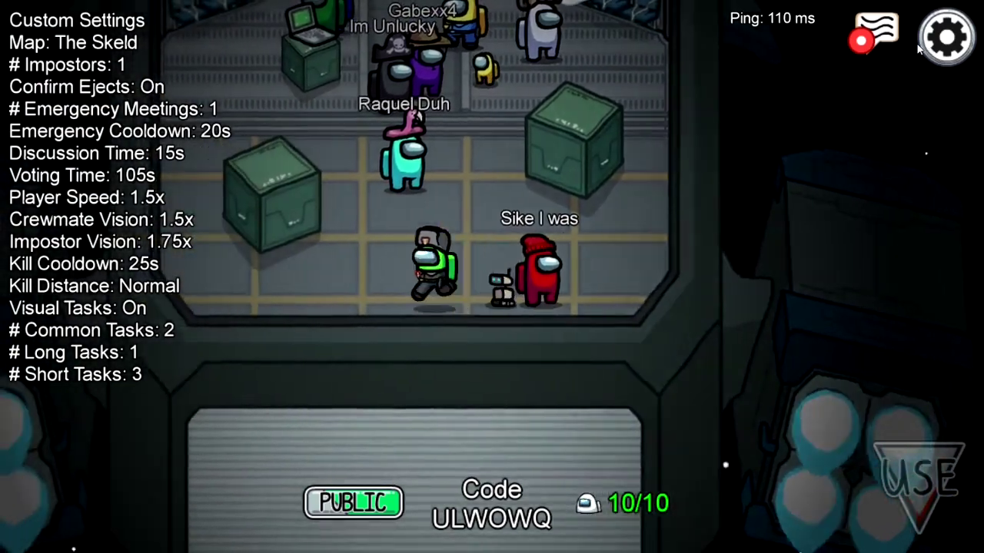
{"action": "key", "text": "a"}
{"action": "key", "text": "s"}
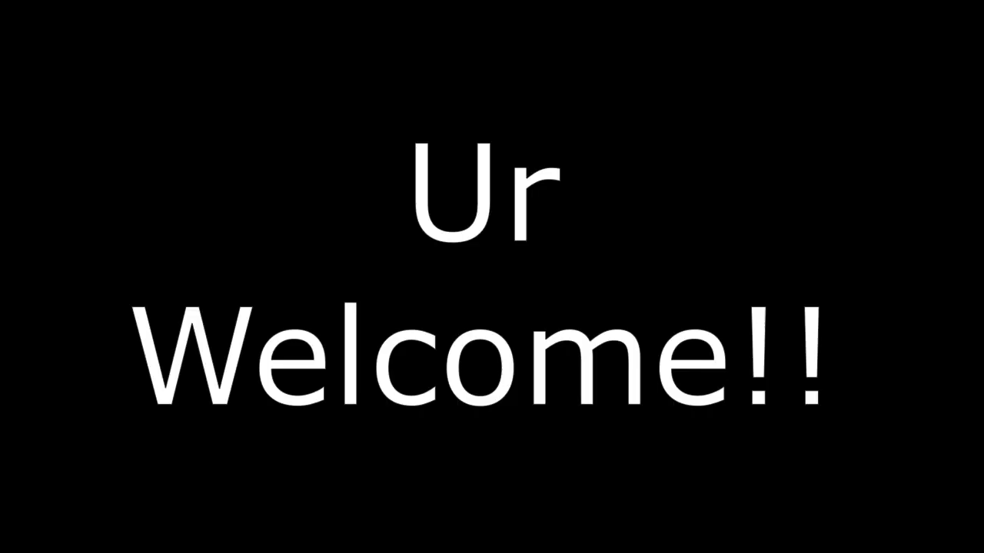